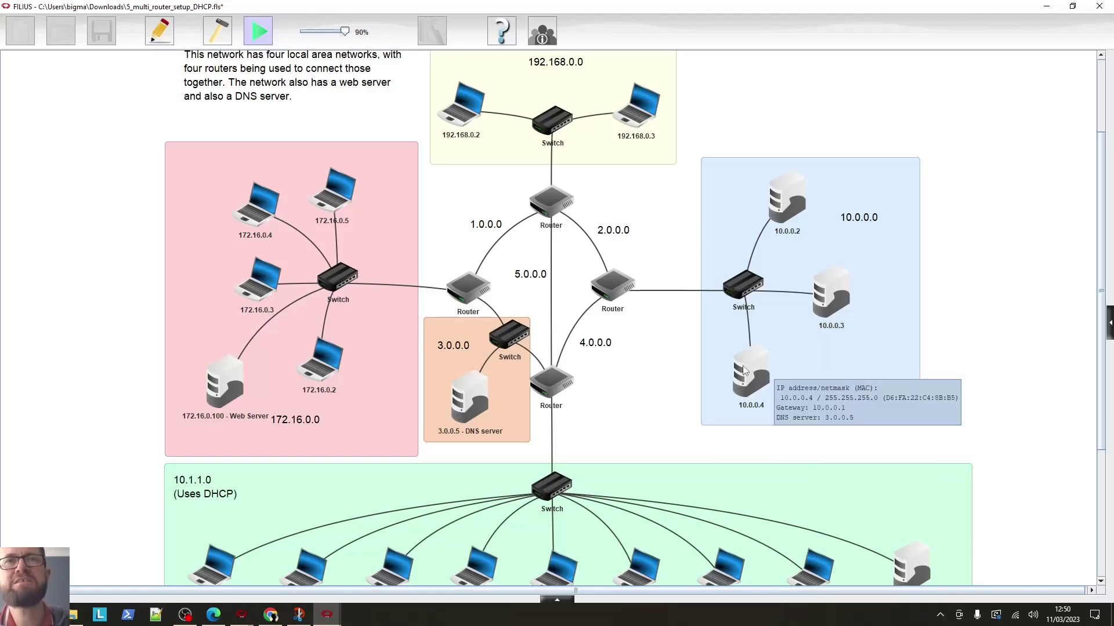
Step: Scroll around the running network diagram to survey the routers and hosts
{"action": "scroll", "coordinate": [716, 365], "scroll_direction": "down", "scroll_amount": 3}
{"action": "scroll", "coordinate": [716, 364], "scroll_direction": "up", "scroll_amount": 3}
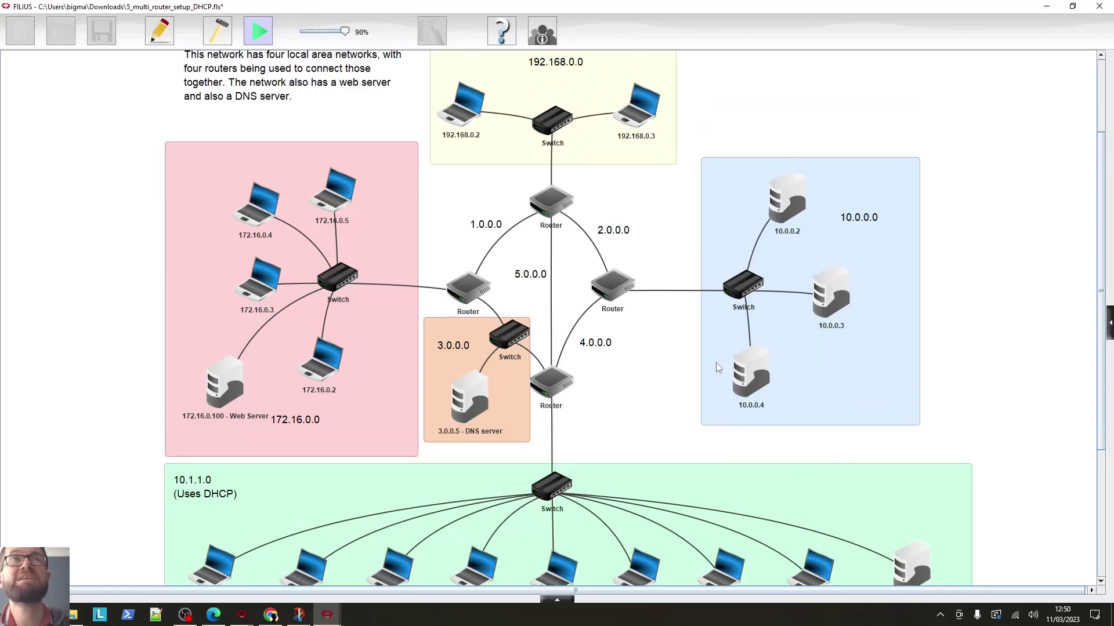
{"action": "scroll", "coordinate": [717, 367], "scroll_direction": "up", "scroll_amount": 3}
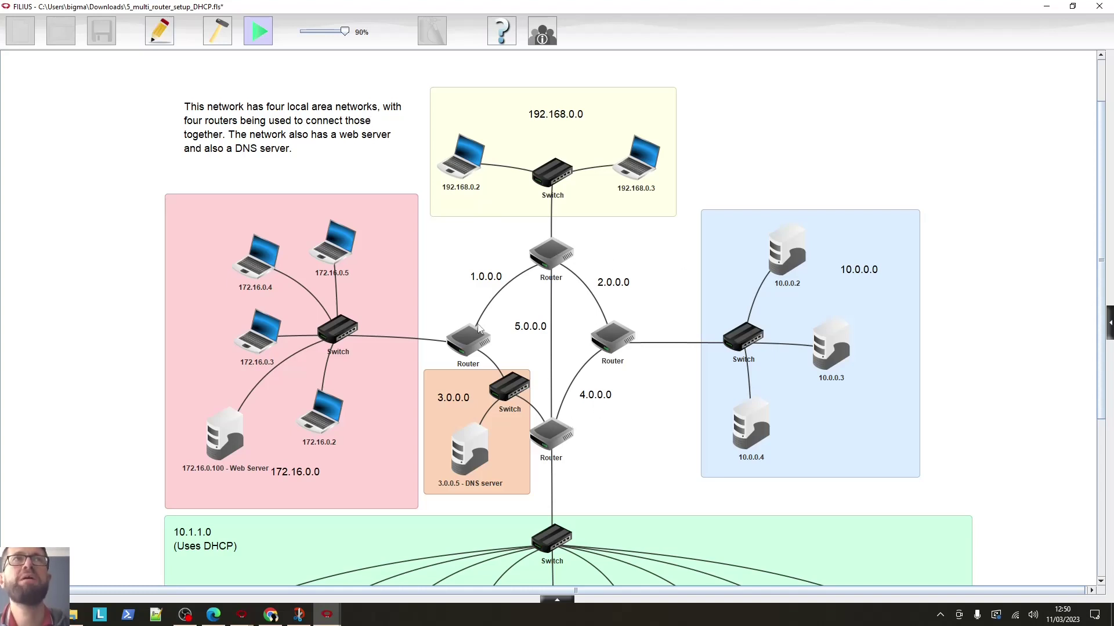
{"action": "mouse_move", "coordinate": [478, 328]}
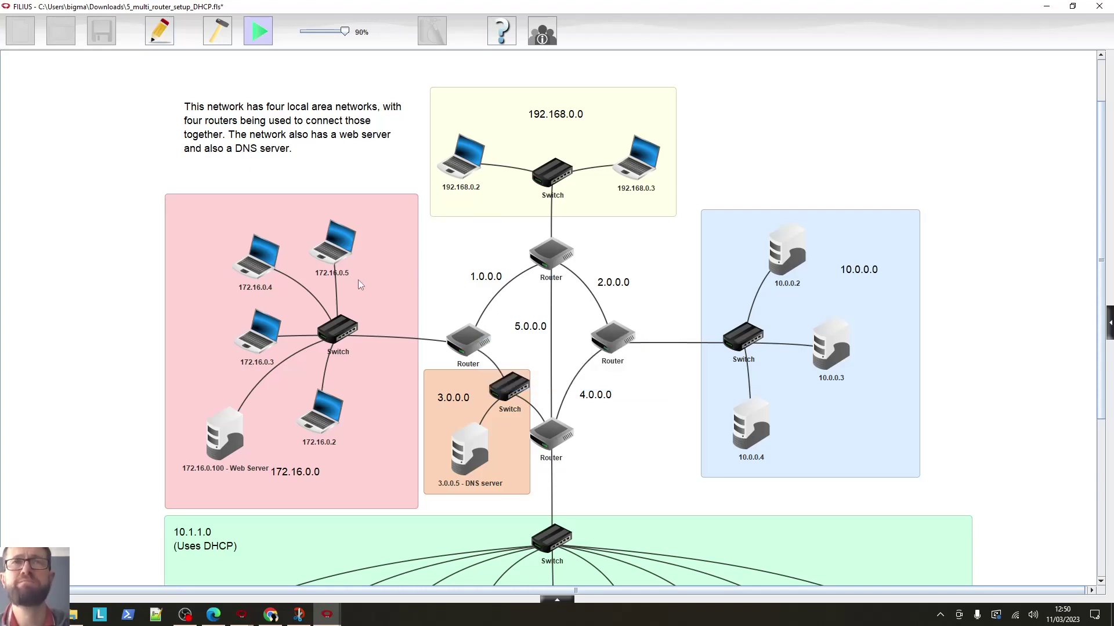
{"action": "scroll", "coordinate": [358, 281], "scroll_direction": "down", "scroll_amount": 3}
{"action": "scroll", "coordinate": [358, 283], "scroll_direction": "down", "scroll_amount": 4}
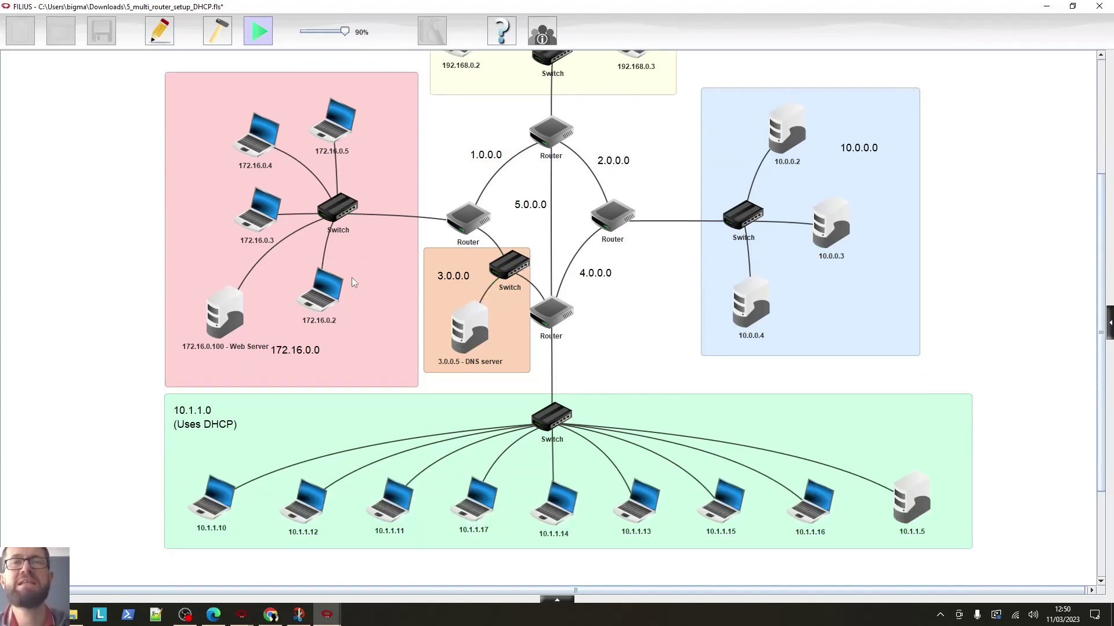
{"action": "scroll", "coordinate": [346, 275], "scroll_direction": "down", "scroll_amount": 5}
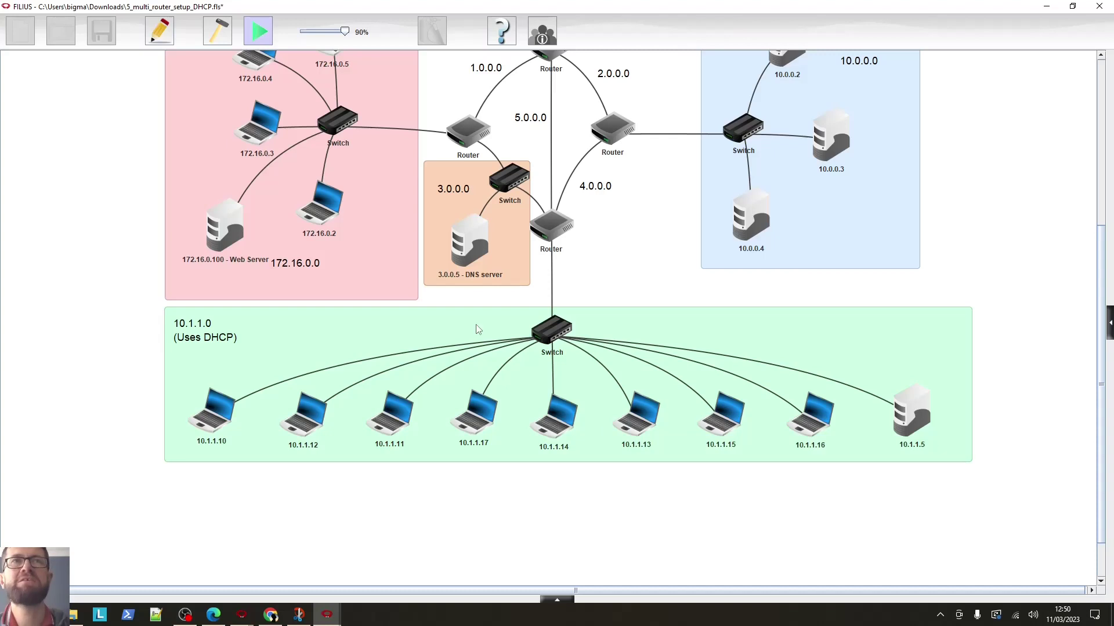
{"action": "scroll", "coordinate": [638, 377], "scroll_direction": "up", "scroll_amount": 2}
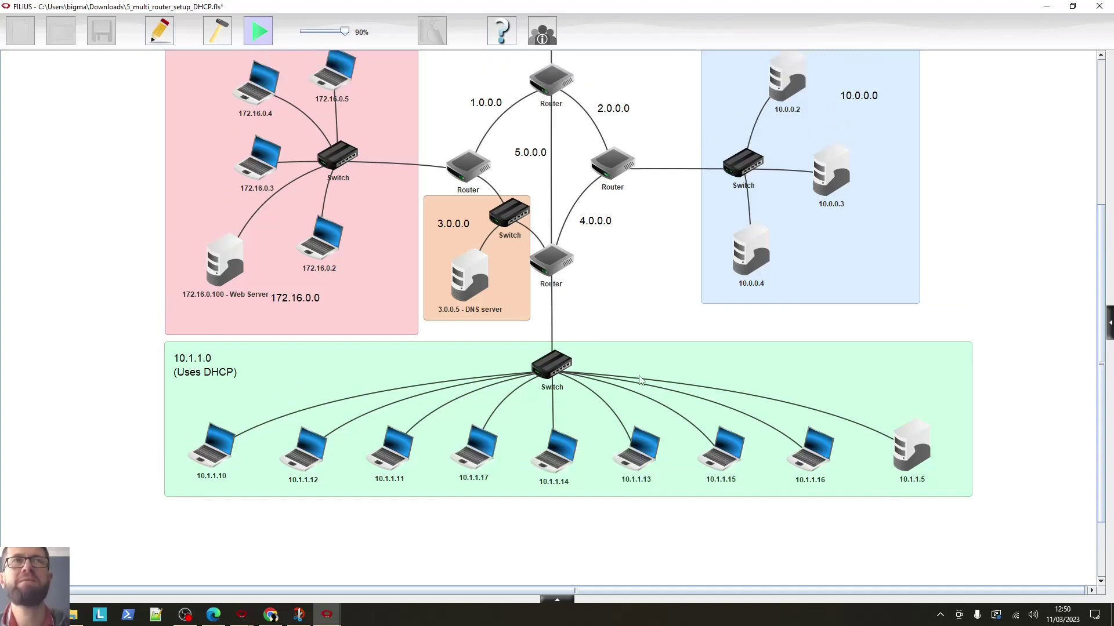
{"action": "scroll", "coordinate": [736, 406], "scroll_direction": "up", "scroll_amount": 5}
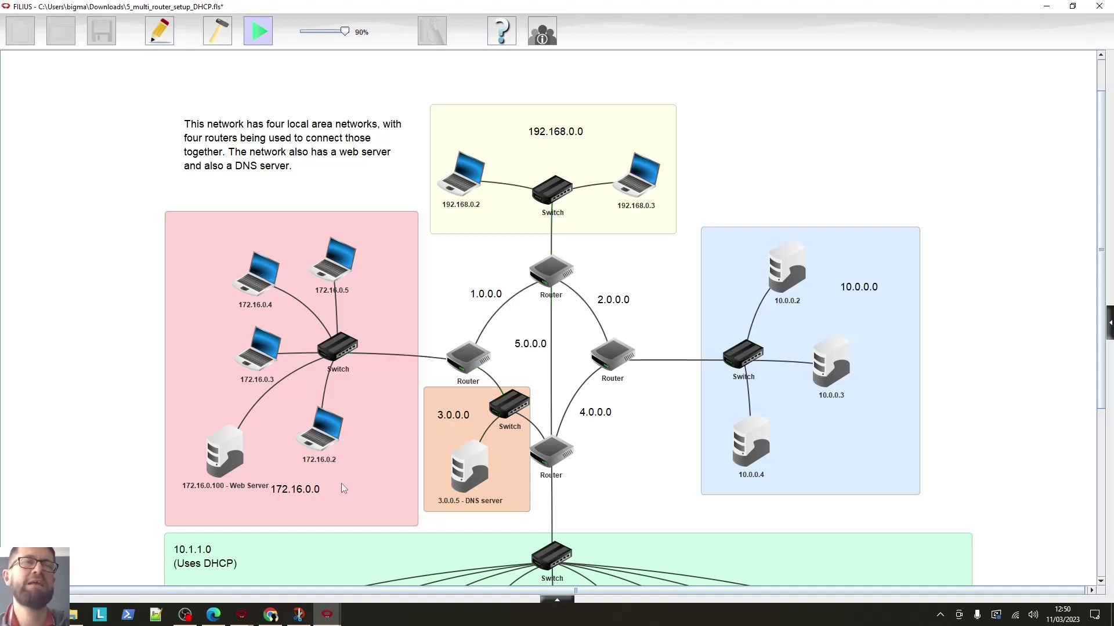
{"action": "scroll", "coordinate": [357, 441], "scroll_direction": "down", "scroll_amount": 3}
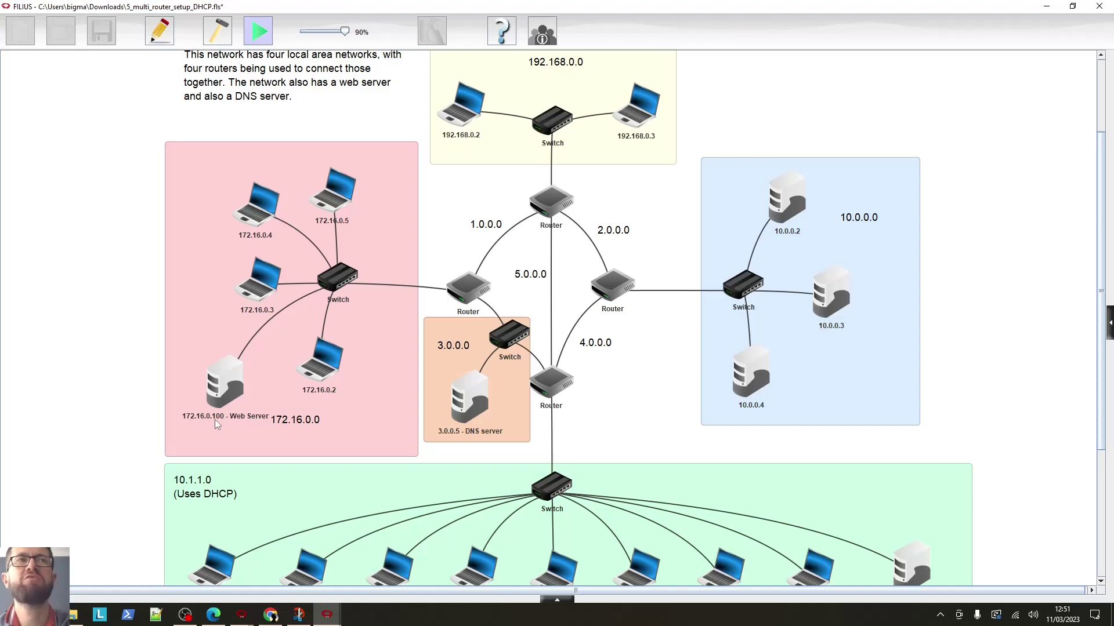
Step: In design mode, review the bottom router's interfaces 3.0.0.2, 4.0.0.2, 5.0.0.2 and 10.1.1.1
{"action": "mouse_move", "coordinate": [217, 421]}
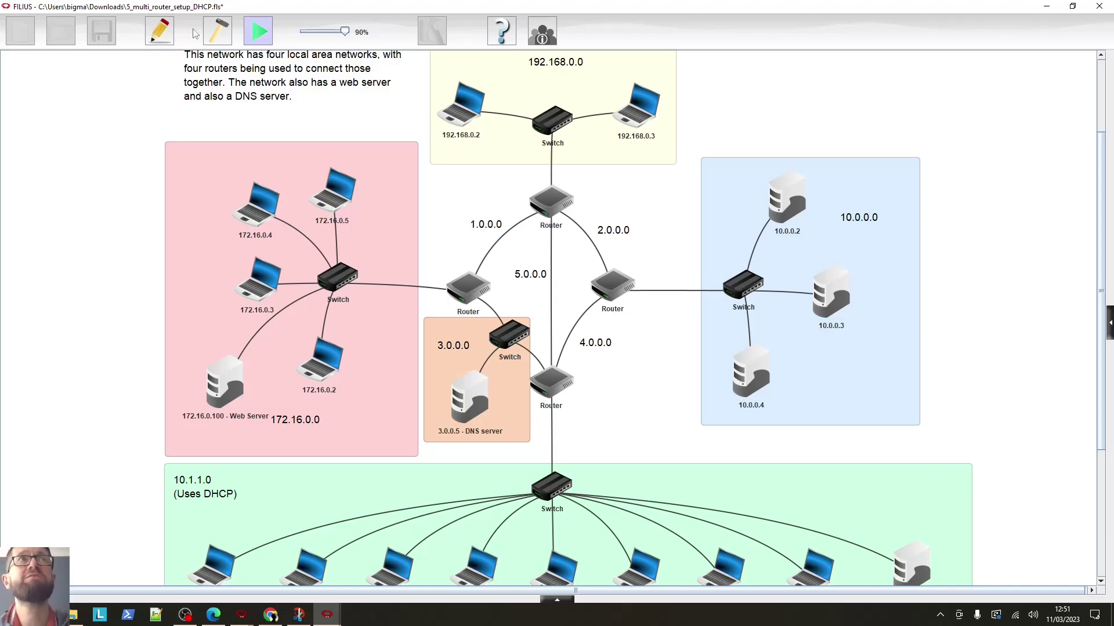
{"action": "left_click", "coordinate": [217, 30]}
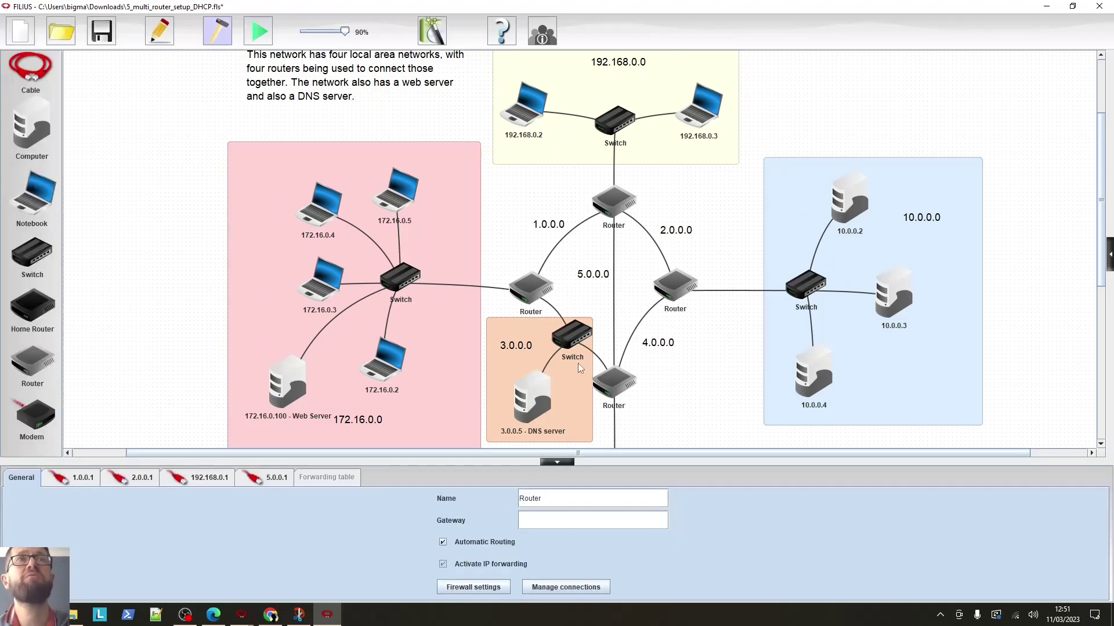
{"action": "left_click", "coordinate": [618, 386]}
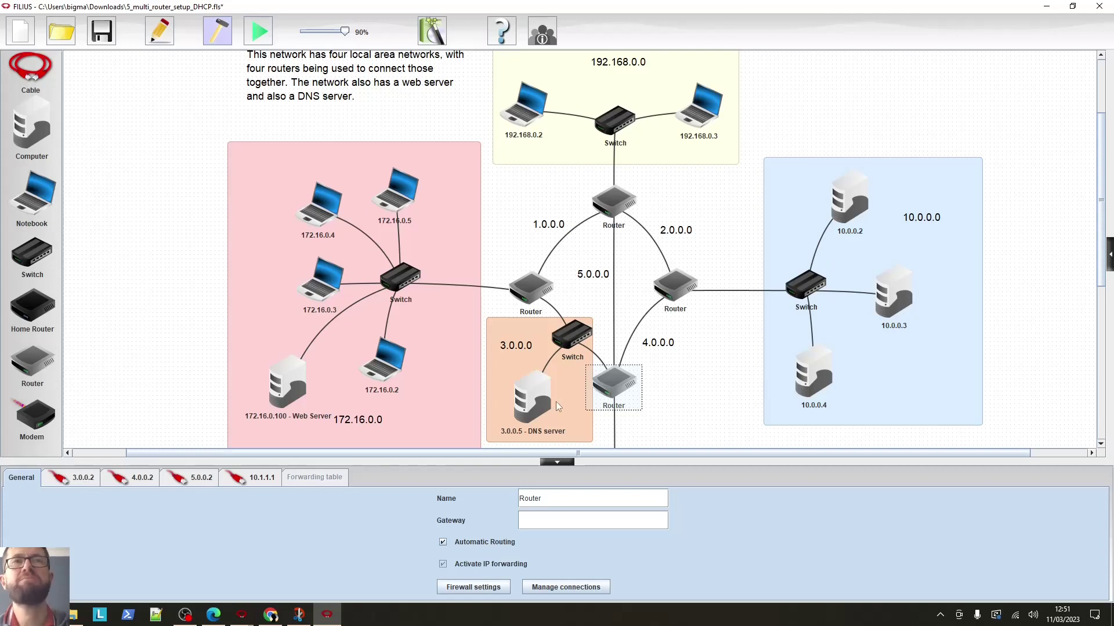
{"action": "scroll", "coordinate": [615, 366], "scroll_direction": "down", "scroll_amount": 3}
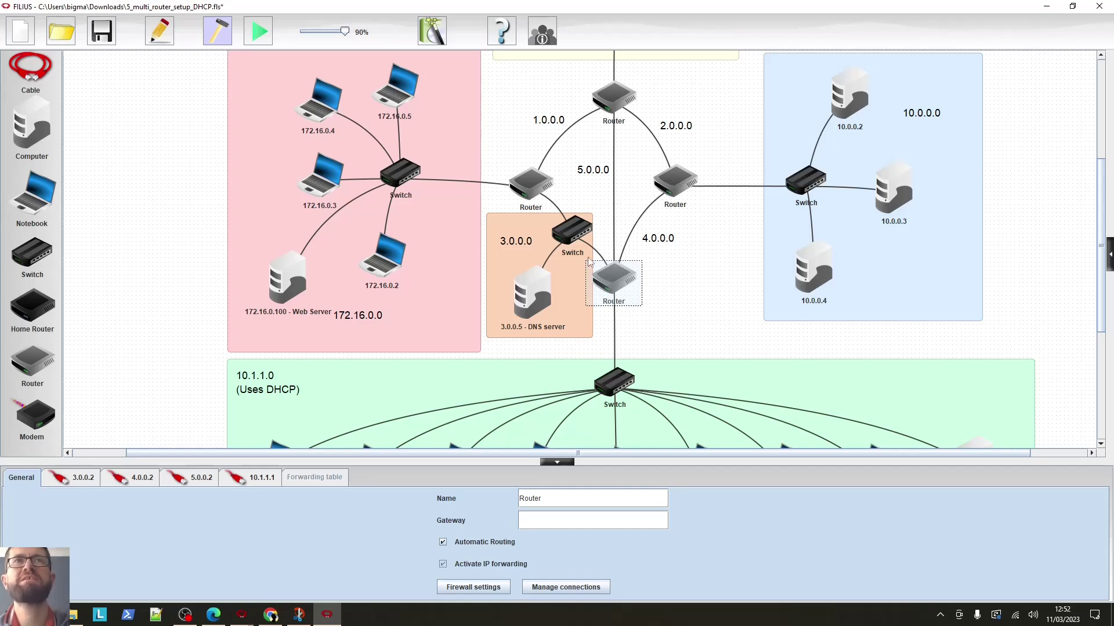
{"action": "scroll", "coordinate": [537, 200], "scroll_direction": "up", "scroll_amount": 3}
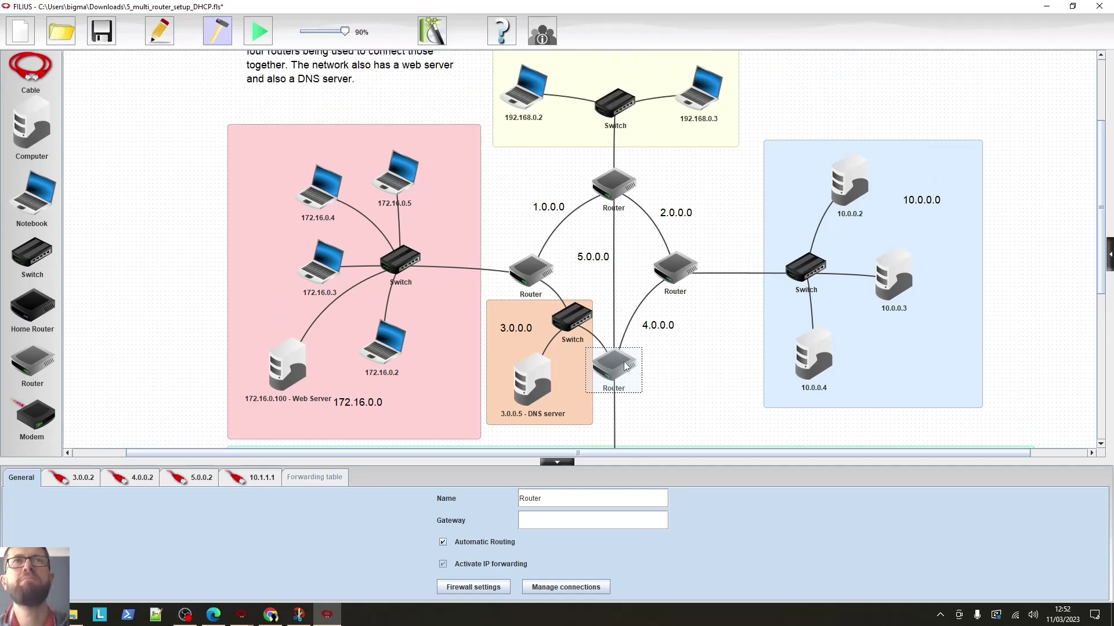
{"action": "scroll", "coordinate": [608, 371], "scroll_direction": "down", "scroll_amount": 1}
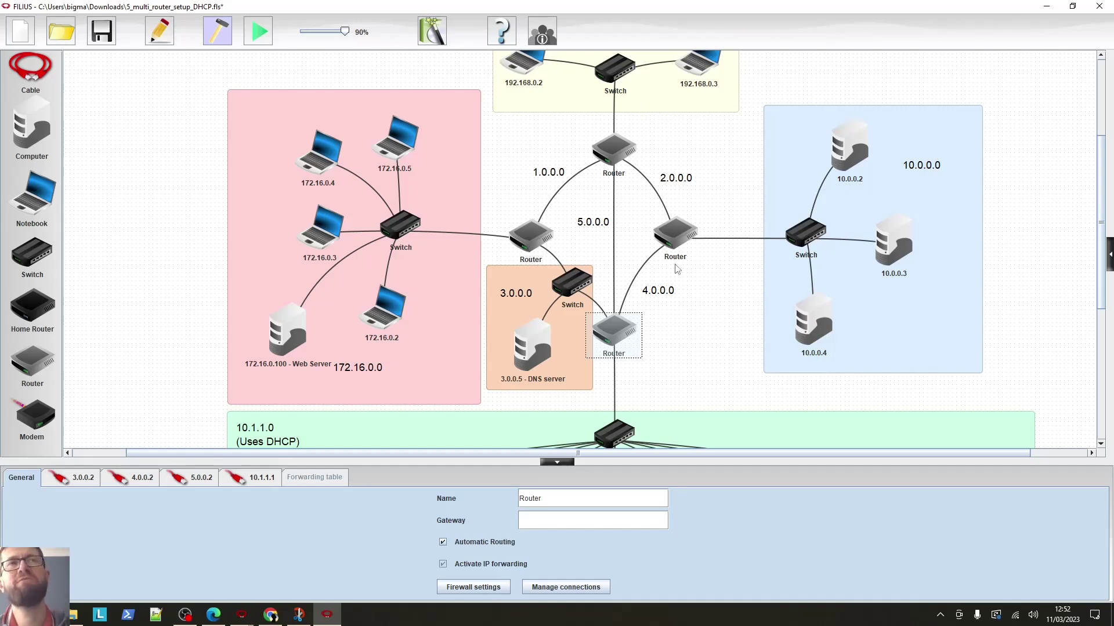
{"action": "scroll", "coordinate": [677, 269], "scroll_direction": "down", "scroll_amount": 1}
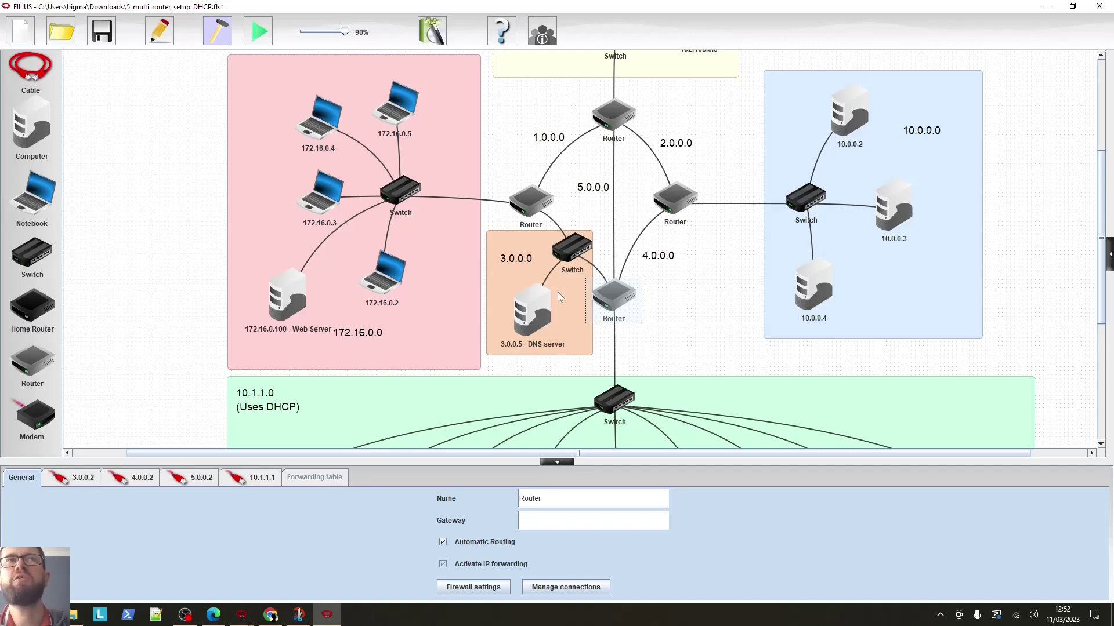
Step: Restart the simulation and scroll back to the top of the network canvas
{"action": "left_click", "coordinate": [267, 30]}
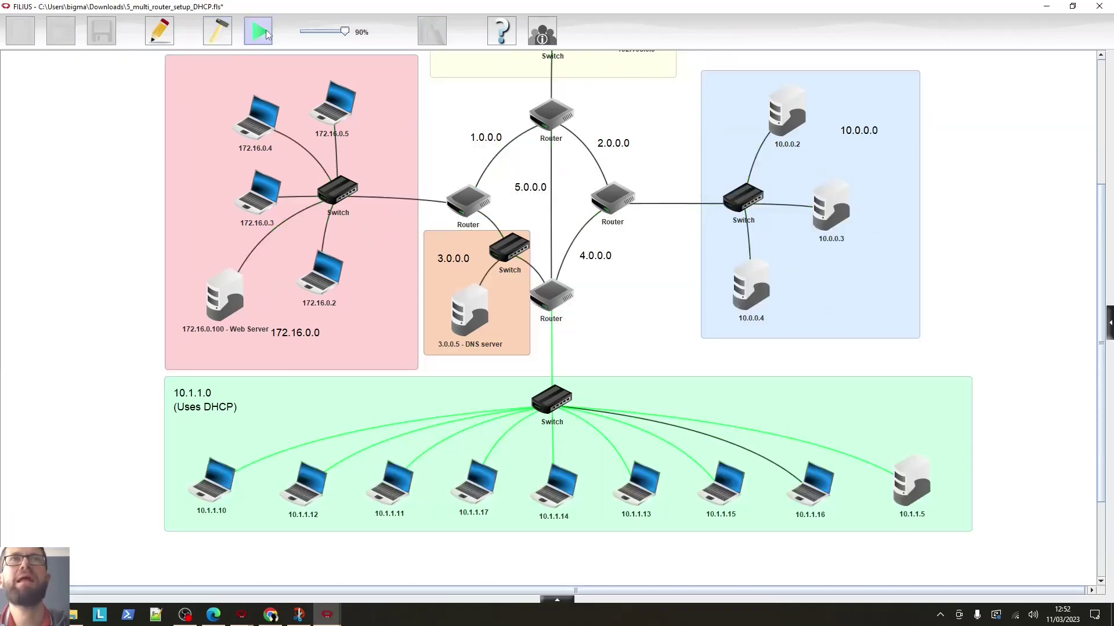
{"action": "scroll", "coordinate": [909, 416], "scroll_direction": "up", "scroll_amount": 1}
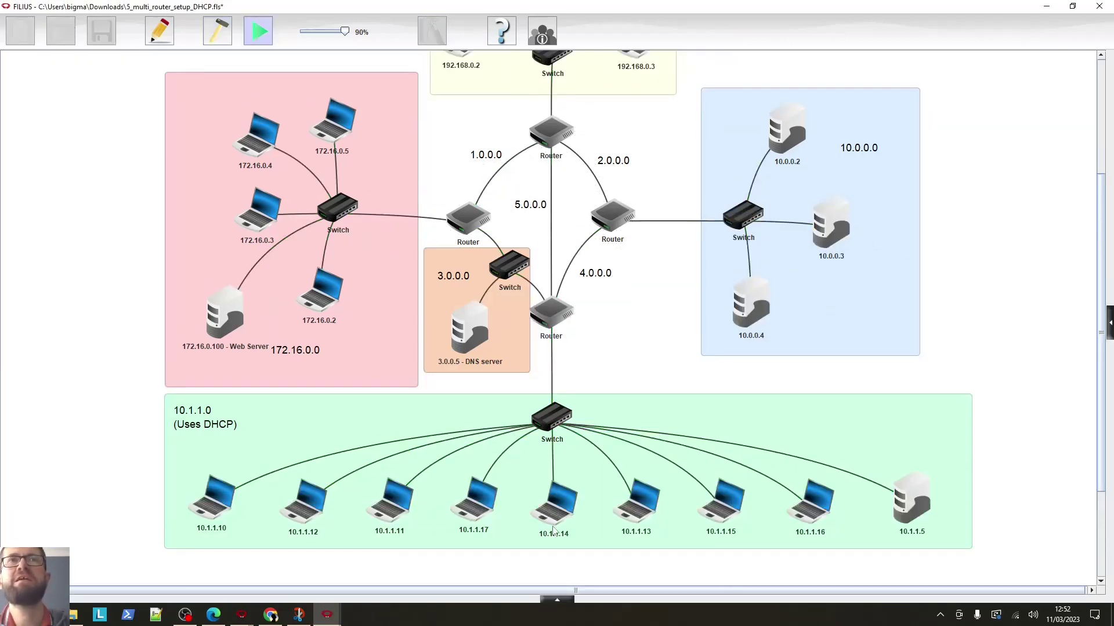
{"action": "scroll", "coordinate": [556, 531], "scroll_direction": "up", "scroll_amount": 1}
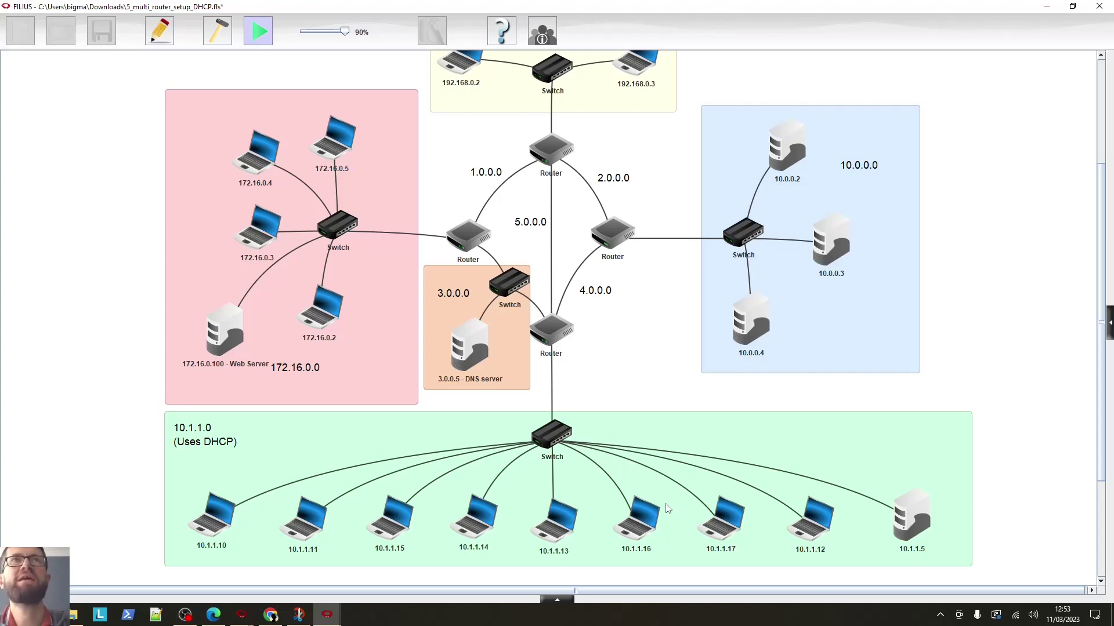
{"action": "scroll", "coordinate": [667, 506], "scroll_direction": "up", "scroll_amount": 3}
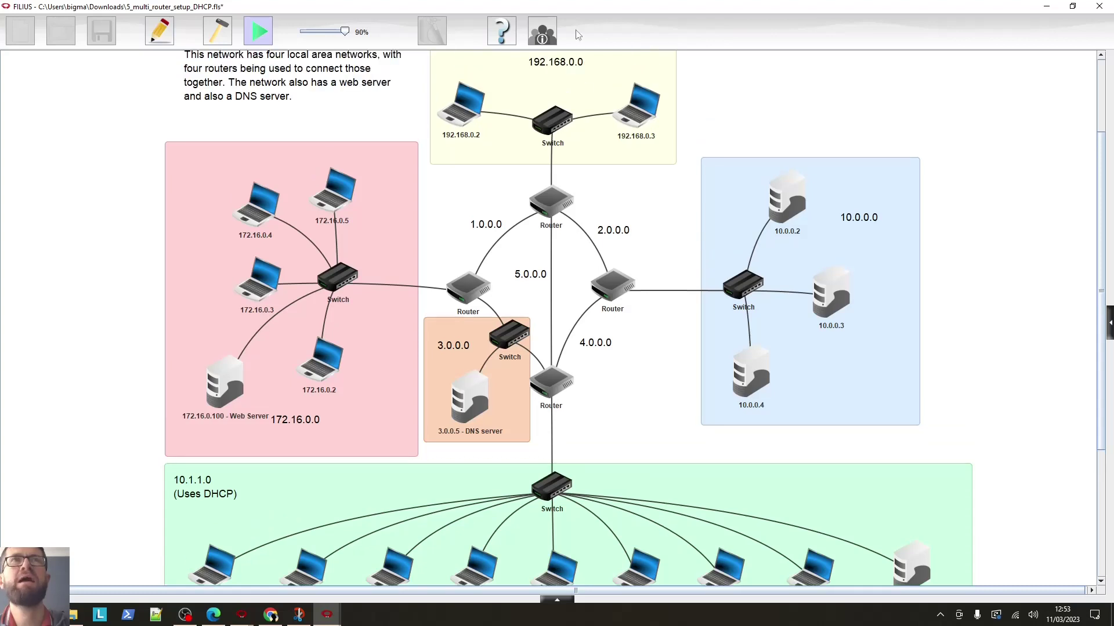
{"action": "left_click", "coordinate": [647, 117]}
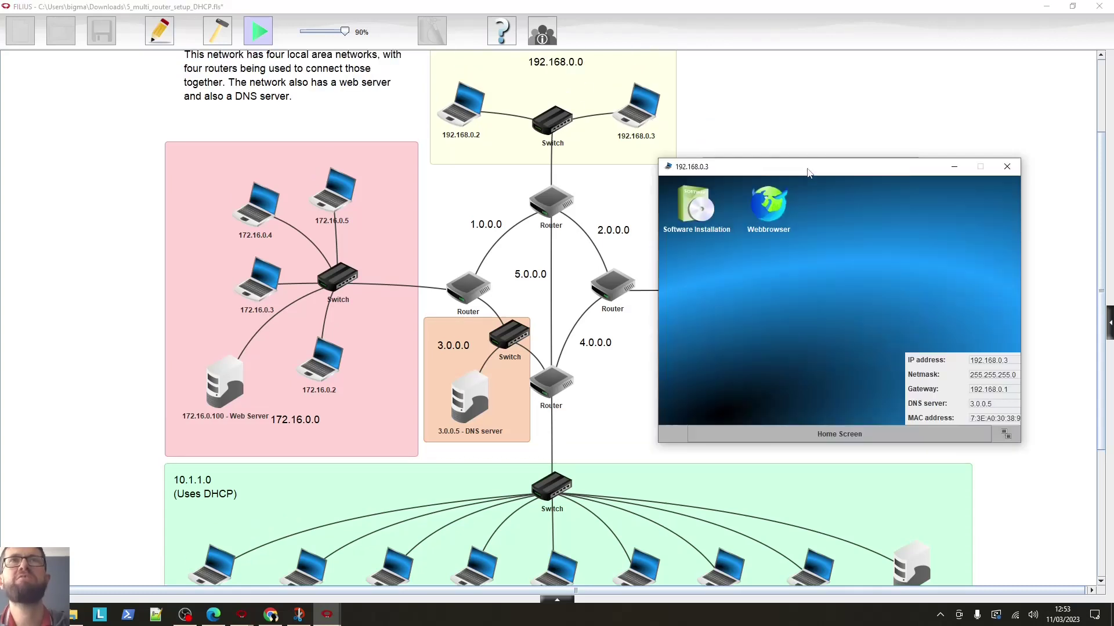
{"action": "left_click_drag", "start_coordinate": [812, 174], "coordinate": [844, 112]}
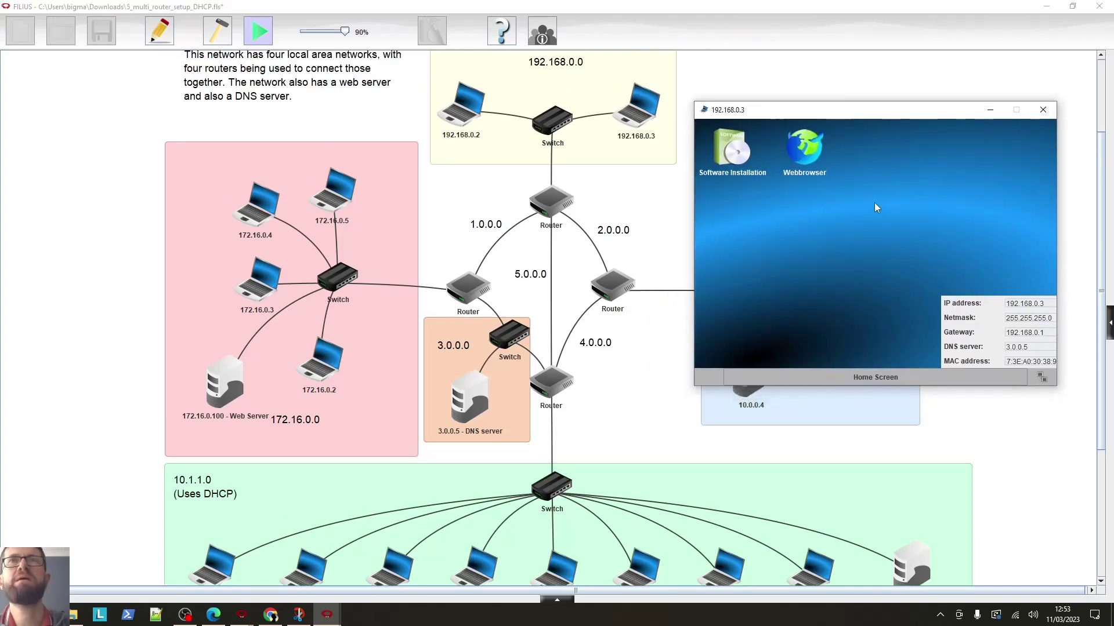
{"action": "left_click", "coordinate": [804, 148]}
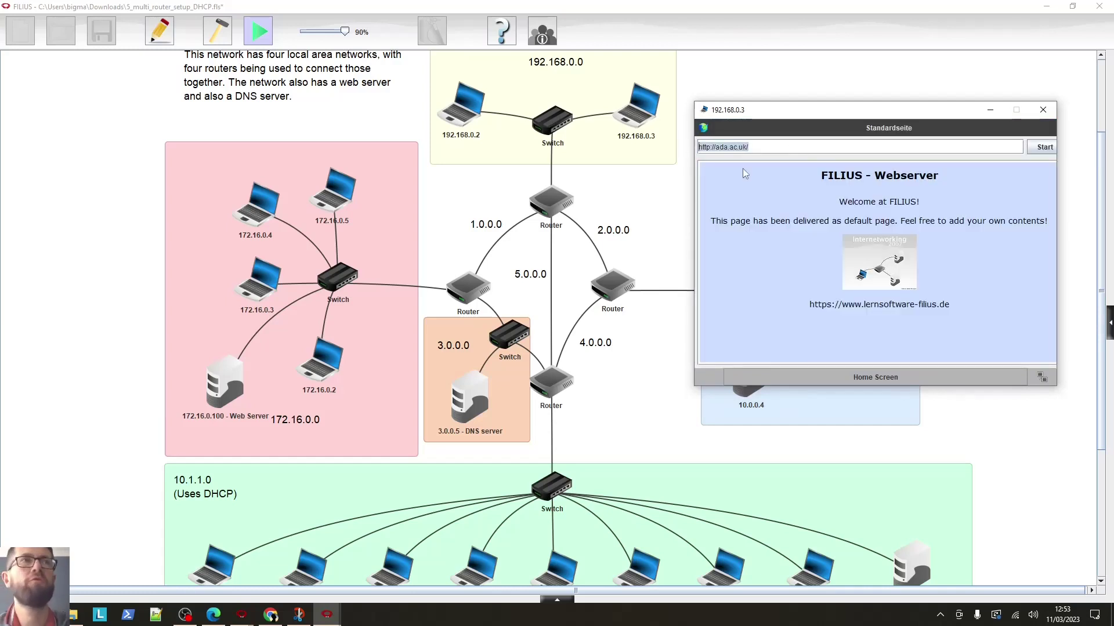
{"action": "type", "text": "172.16.0.100"}
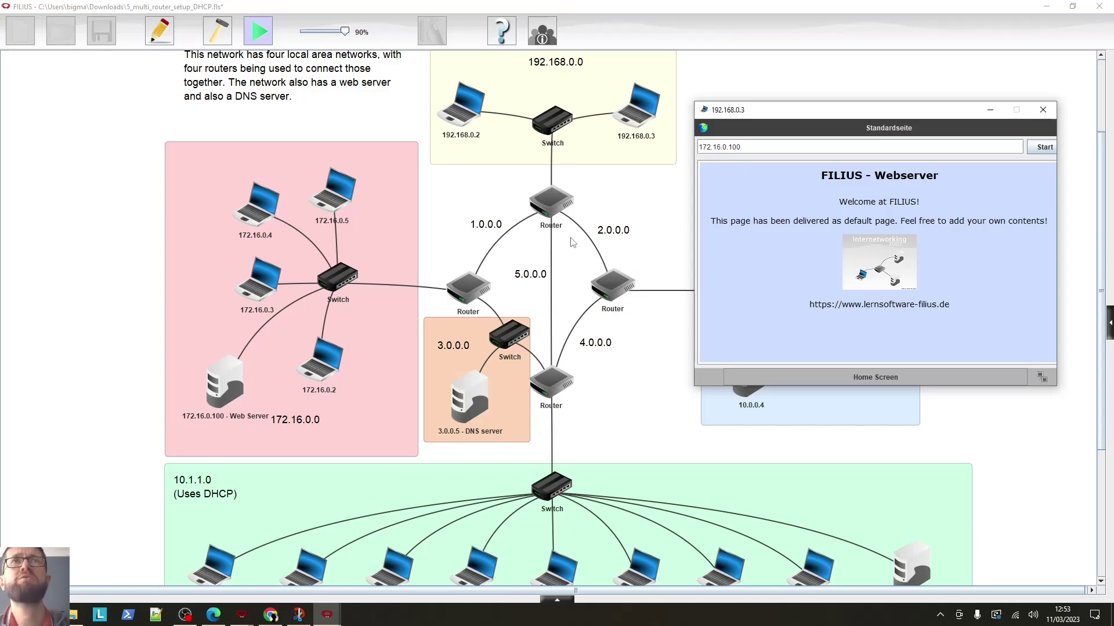
{"action": "mouse_move", "coordinate": [560, 232]}
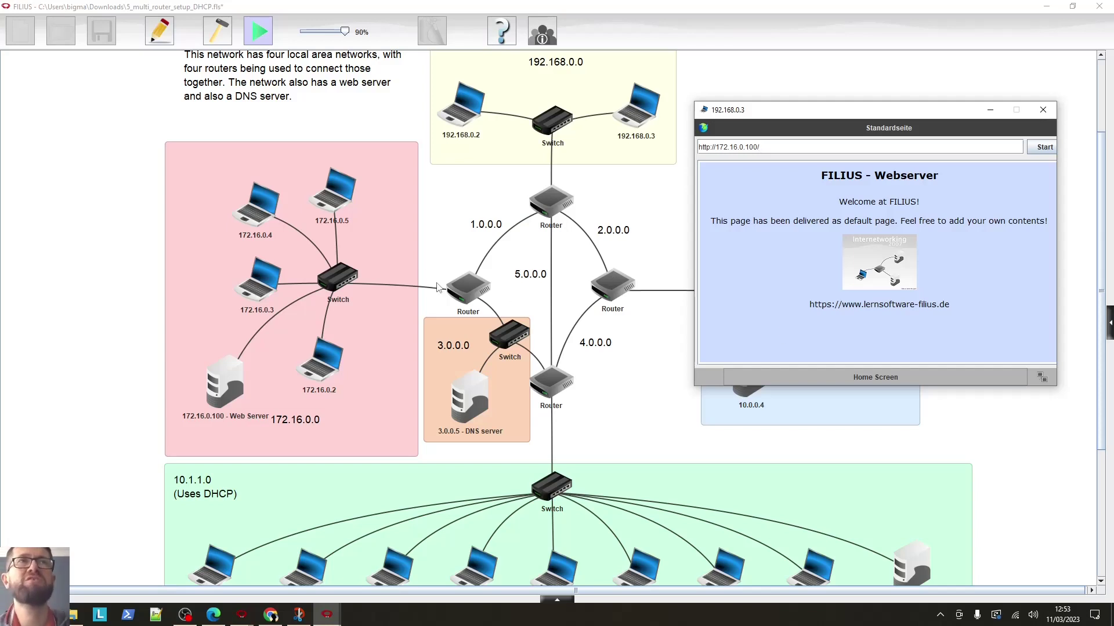
{"action": "left_click", "coordinate": [626, 110]}
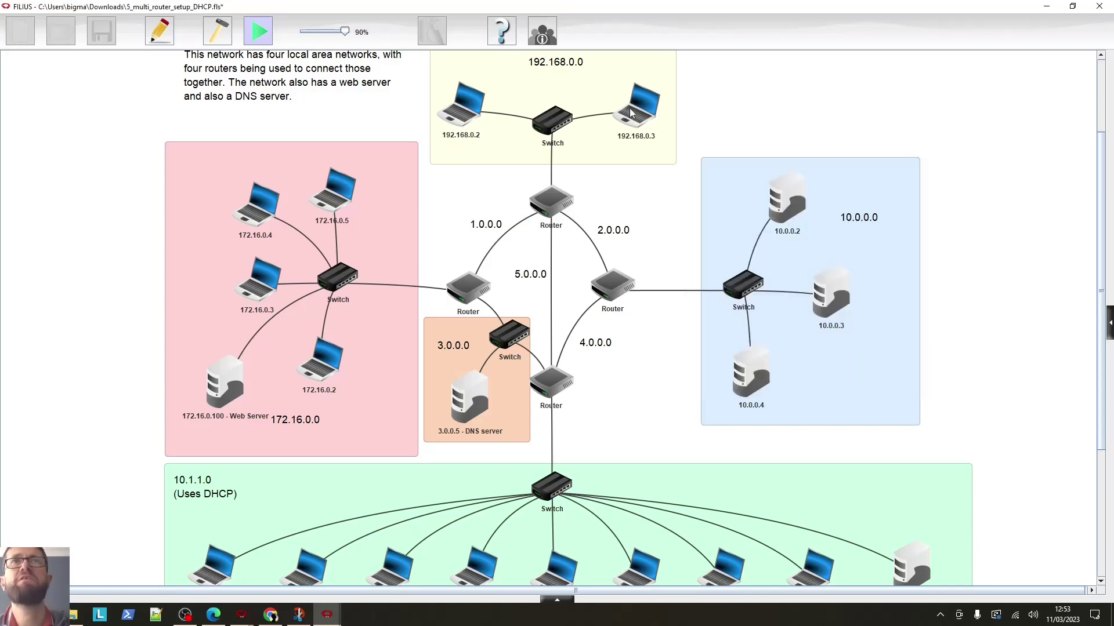
{"action": "right_click", "coordinate": [626, 110]}
{"action": "left_click", "coordinate": [666, 134]}
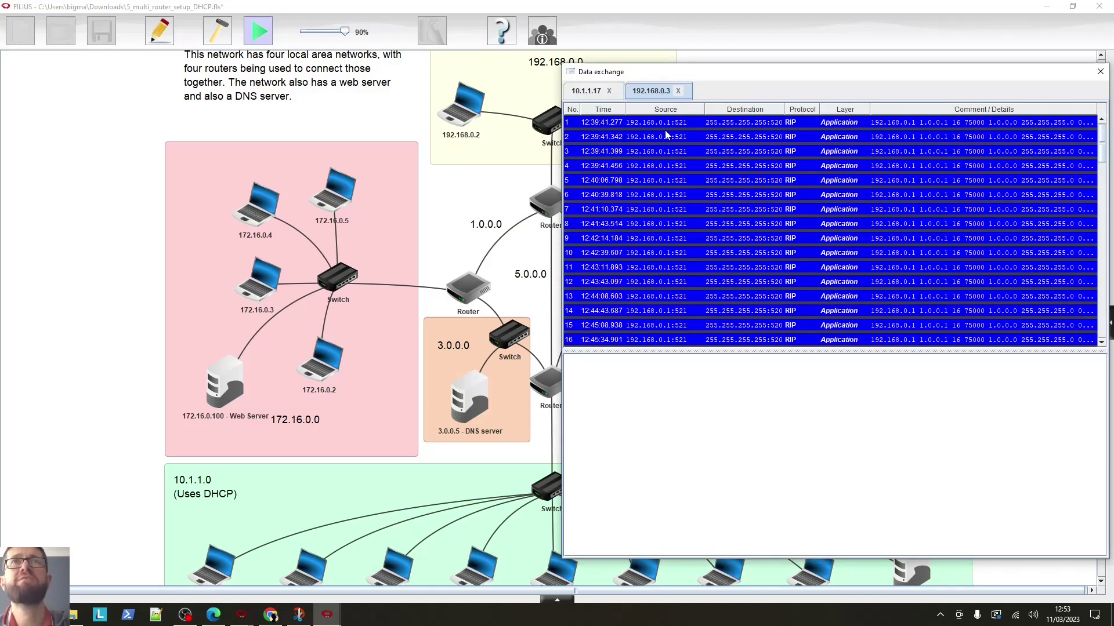
{"action": "scroll", "coordinate": [805, 223], "scroll_direction": "down", "scroll_amount": 16}
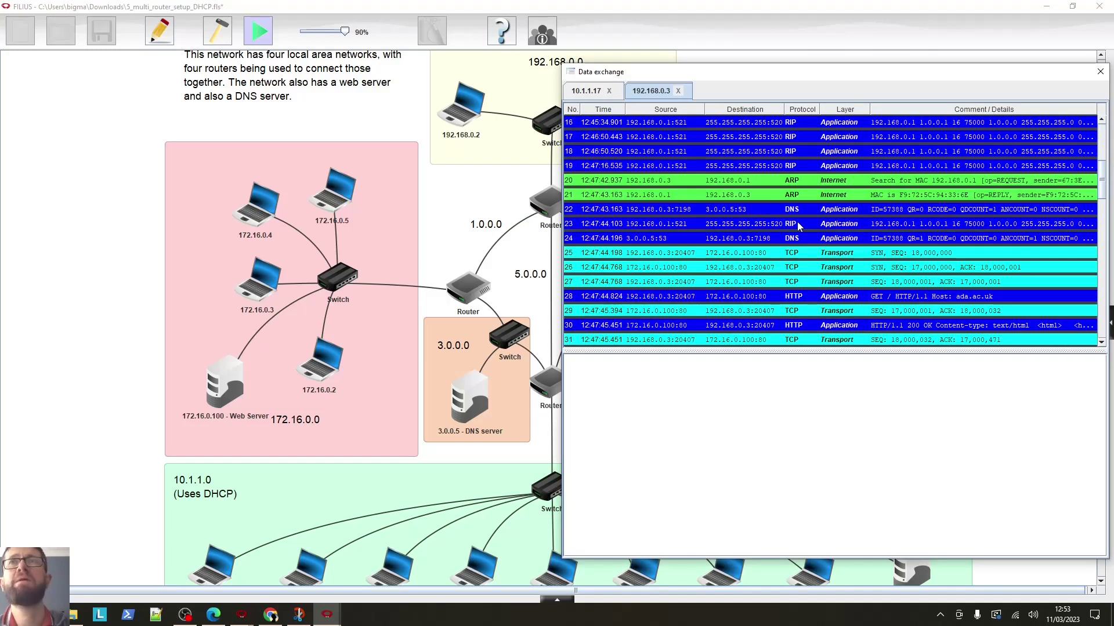
{"action": "scroll", "coordinate": [795, 226], "scroll_direction": "down", "scroll_amount": 8}
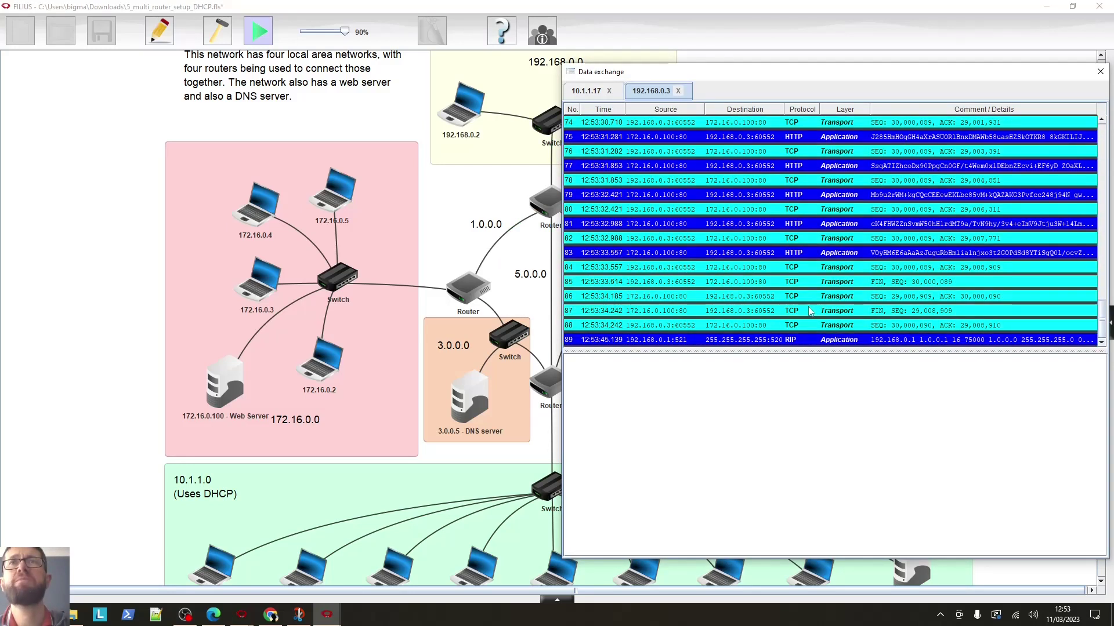
{"action": "scroll", "coordinate": [838, 298], "scroll_direction": "up", "scroll_amount": 4}
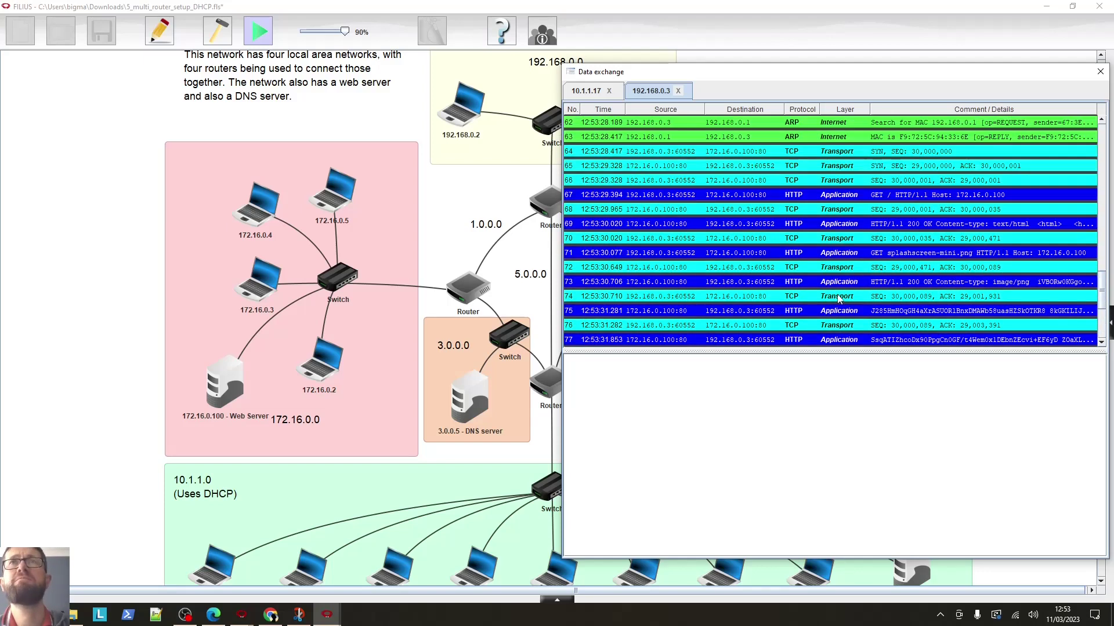
{"action": "scroll", "coordinate": [837, 299], "scroll_direction": "down", "scroll_amount": 4}
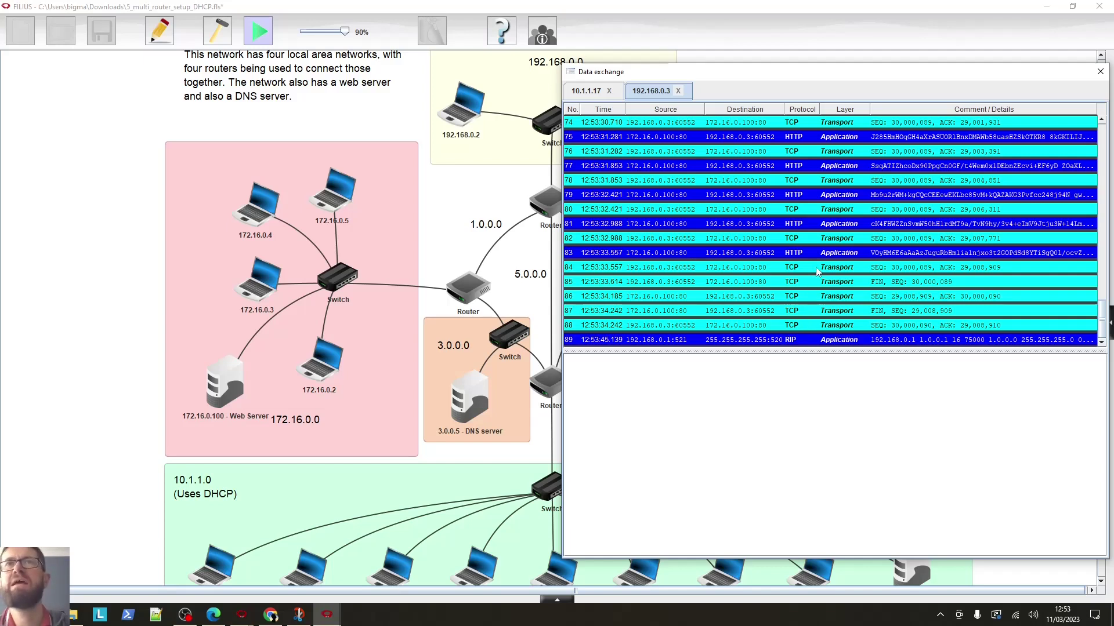
{"action": "scroll", "coordinate": [815, 282], "scroll_direction": "up", "scroll_amount": 7}
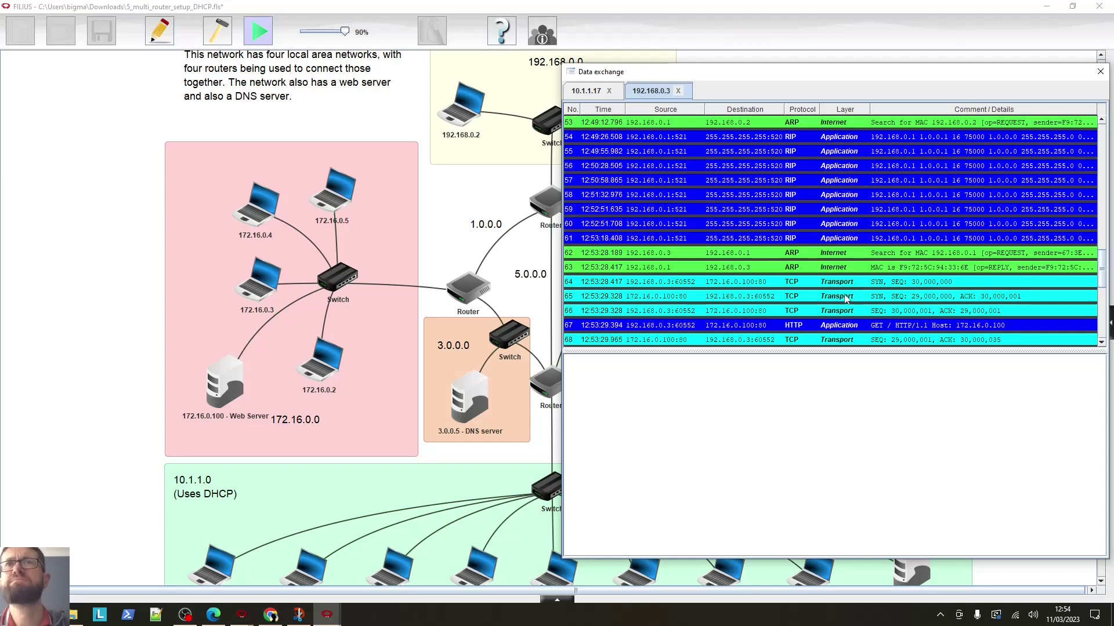
{"action": "left_click", "coordinate": [812, 286]}
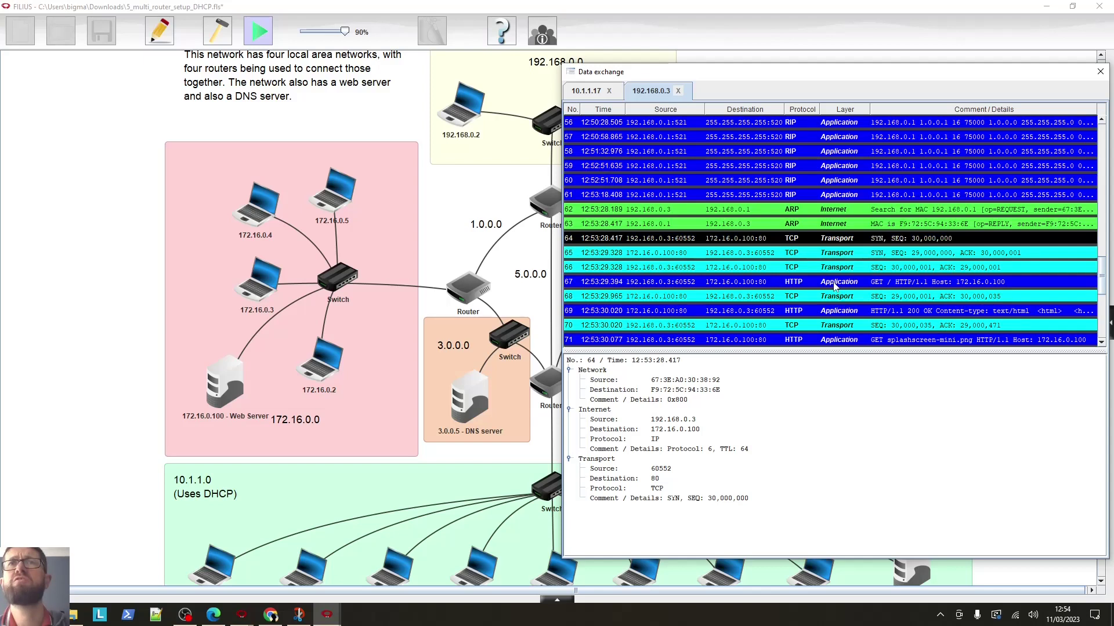
{"action": "left_click", "coordinate": [835, 285]}
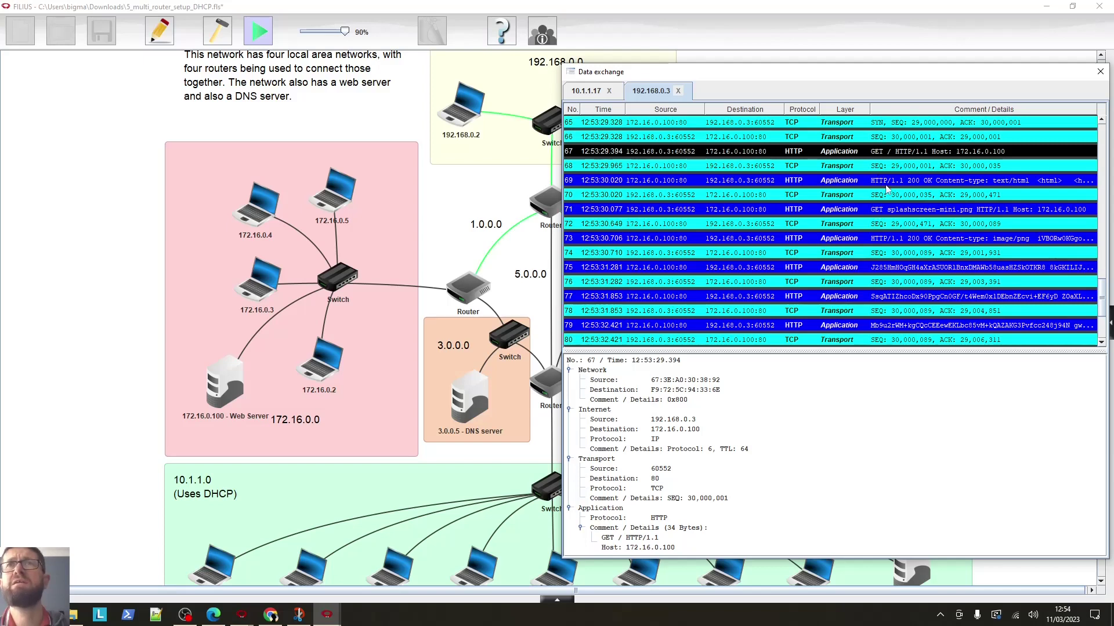
{"action": "scroll", "coordinate": [891, 217], "scroll_direction": "up", "scroll_amount": 3}
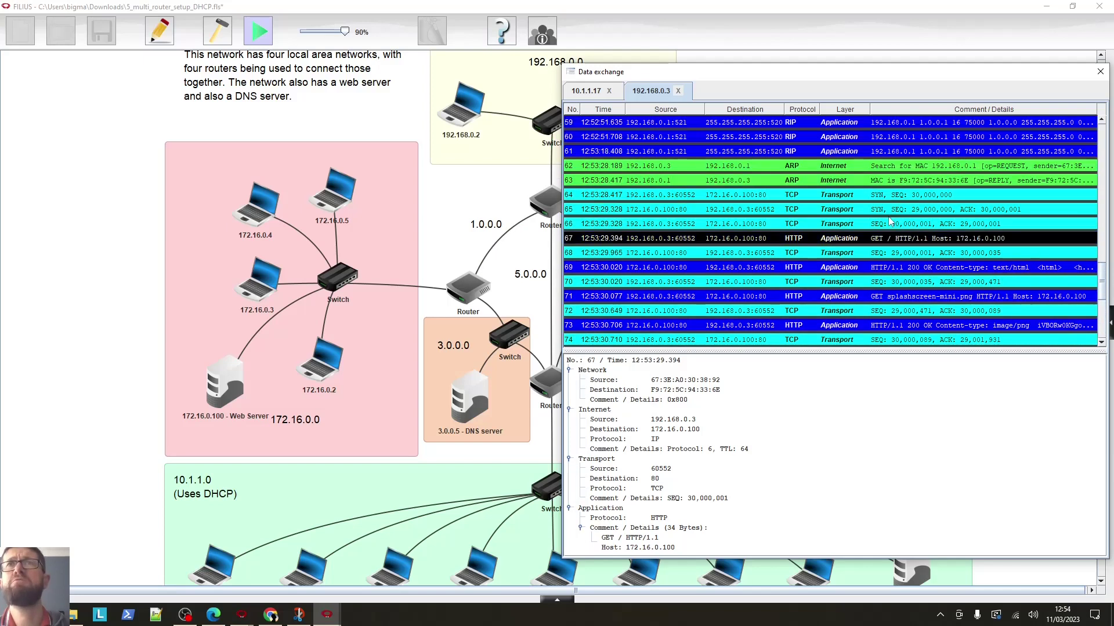
{"action": "scroll", "coordinate": [899, 270], "scroll_direction": "down", "scroll_amount": 1}
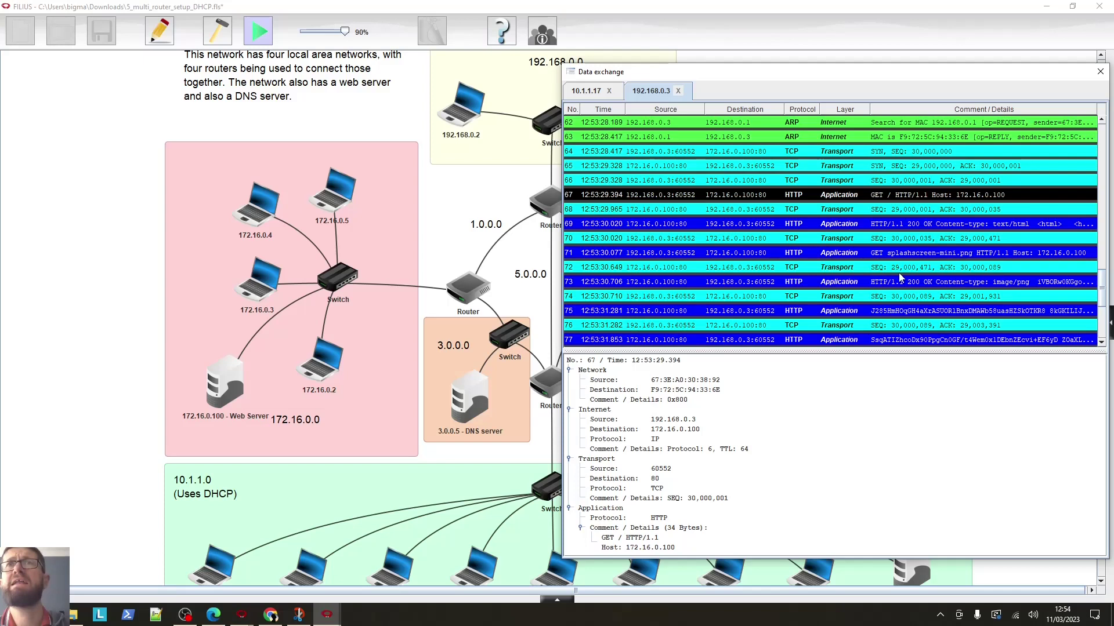
{"action": "scroll", "coordinate": [886, 293], "scroll_direction": "down", "scroll_amount": 1}
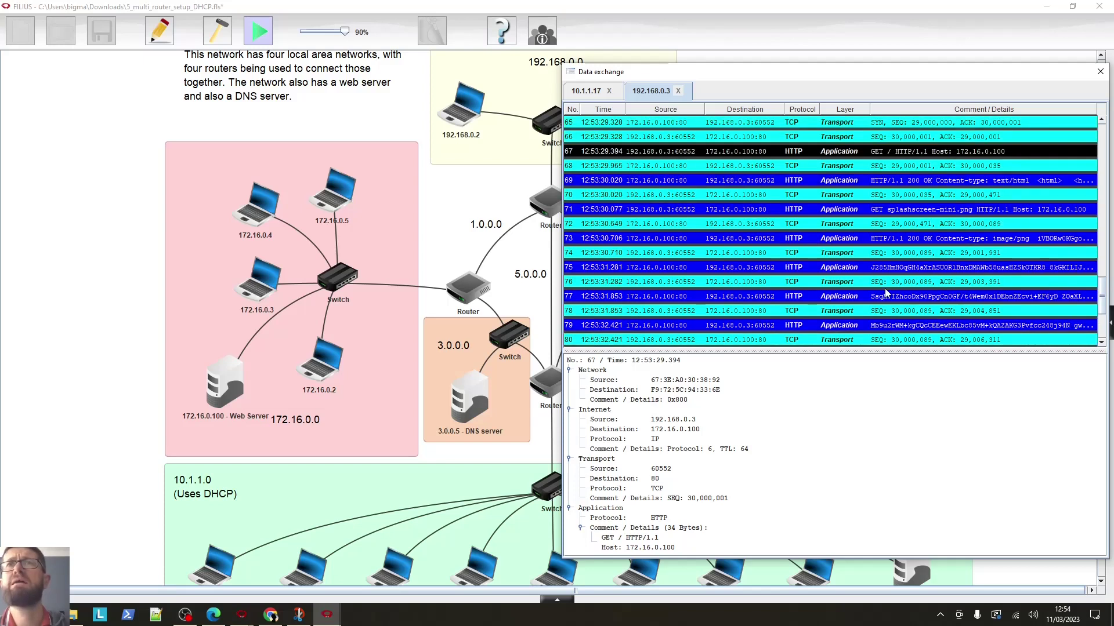
{"action": "left_click", "coordinate": [905, 268]}
{"action": "scroll", "coordinate": [757, 476], "scroll_direction": "down", "scroll_amount": 2}
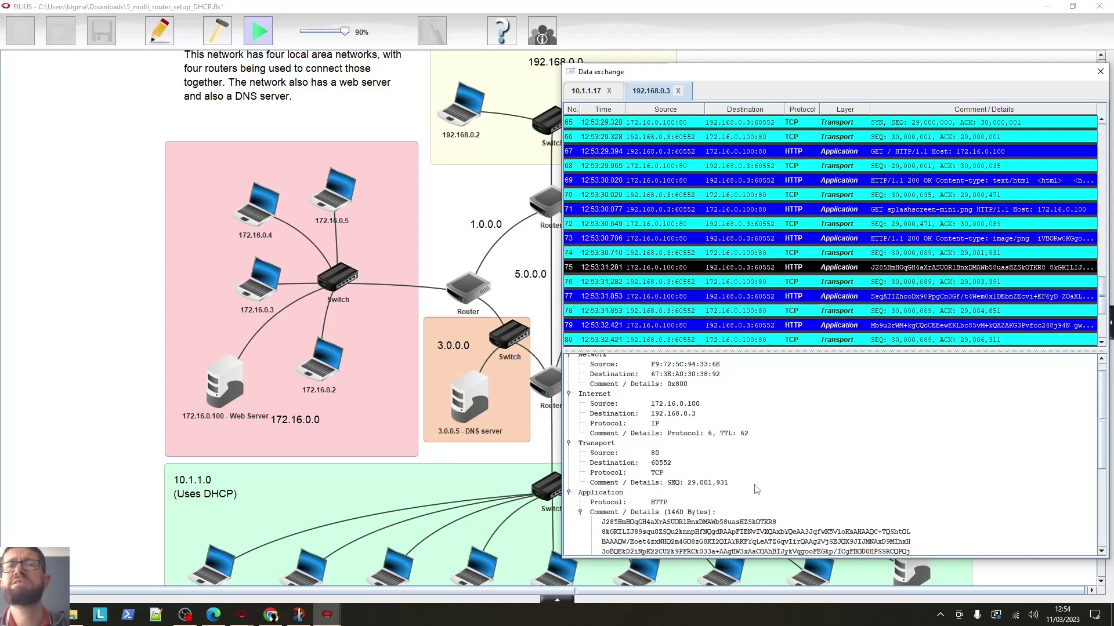
{"action": "scroll", "coordinate": [853, 270], "scroll_direction": "down", "scroll_amount": 3}
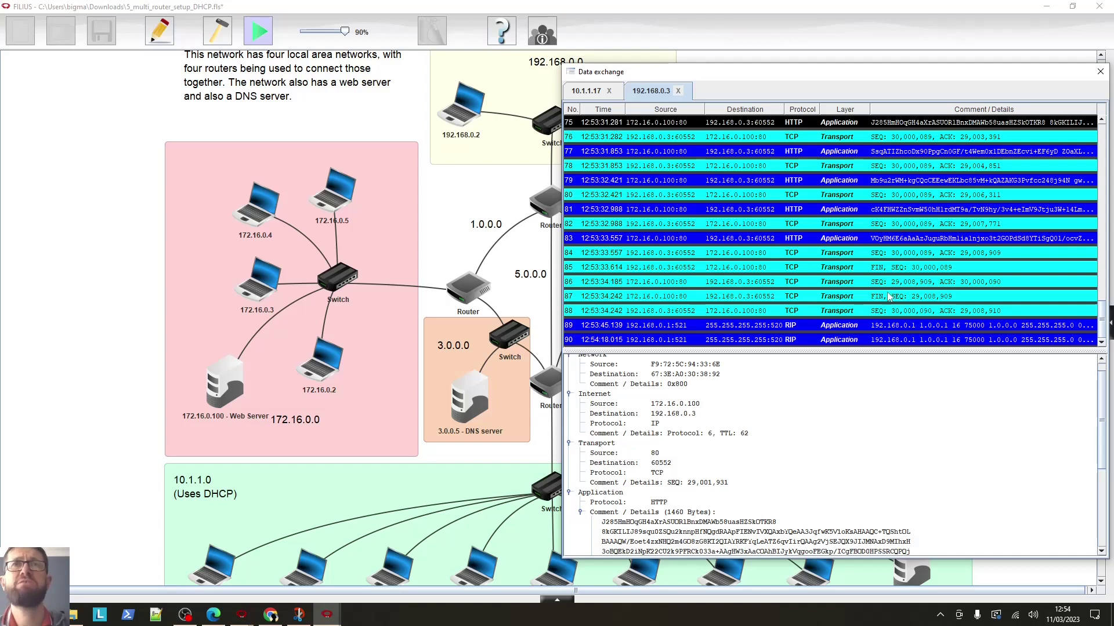
{"action": "scroll", "coordinate": [717, 287], "scroll_direction": "up", "scroll_amount": 6}
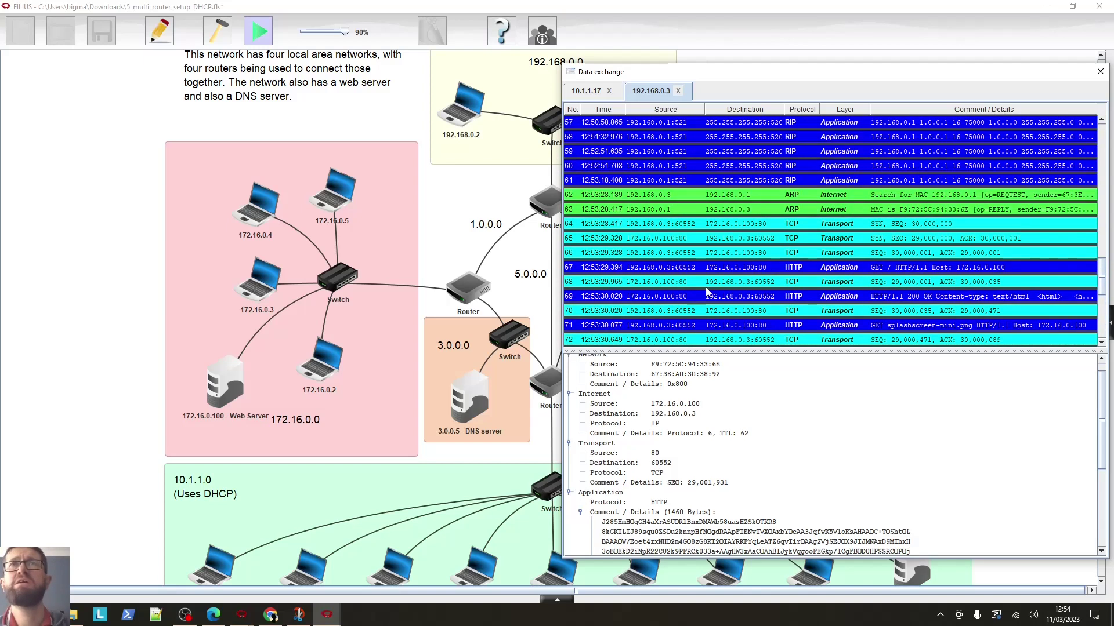
{"action": "scroll", "coordinate": [707, 292], "scroll_direction": "down", "scroll_amount": 6}
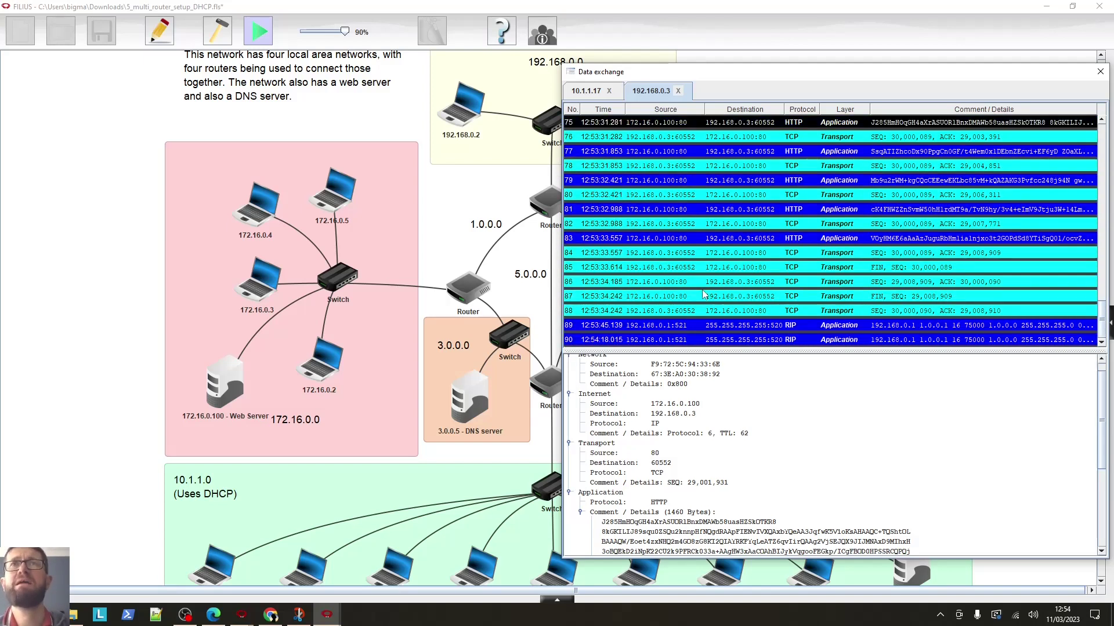
{"action": "left_click", "coordinate": [1099, 72]}
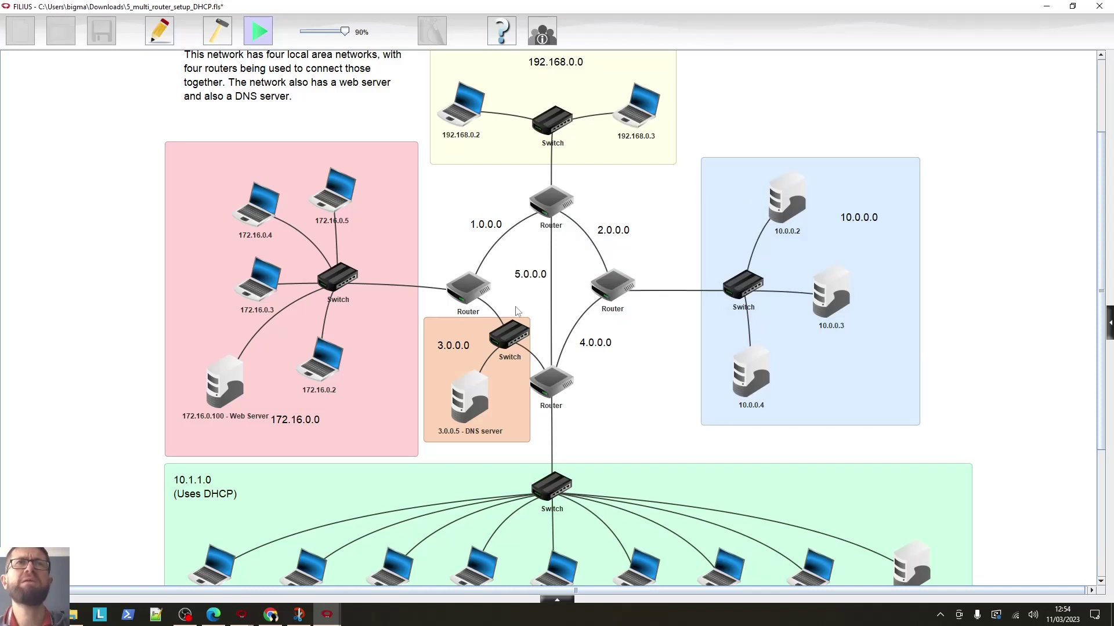
Step: Install the Webbrowser on laptop 10.1.1.10 through Software Installation and launch it
{"action": "scroll", "coordinate": [458, 394], "scroll_direction": "down", "scroll_amount": 2}
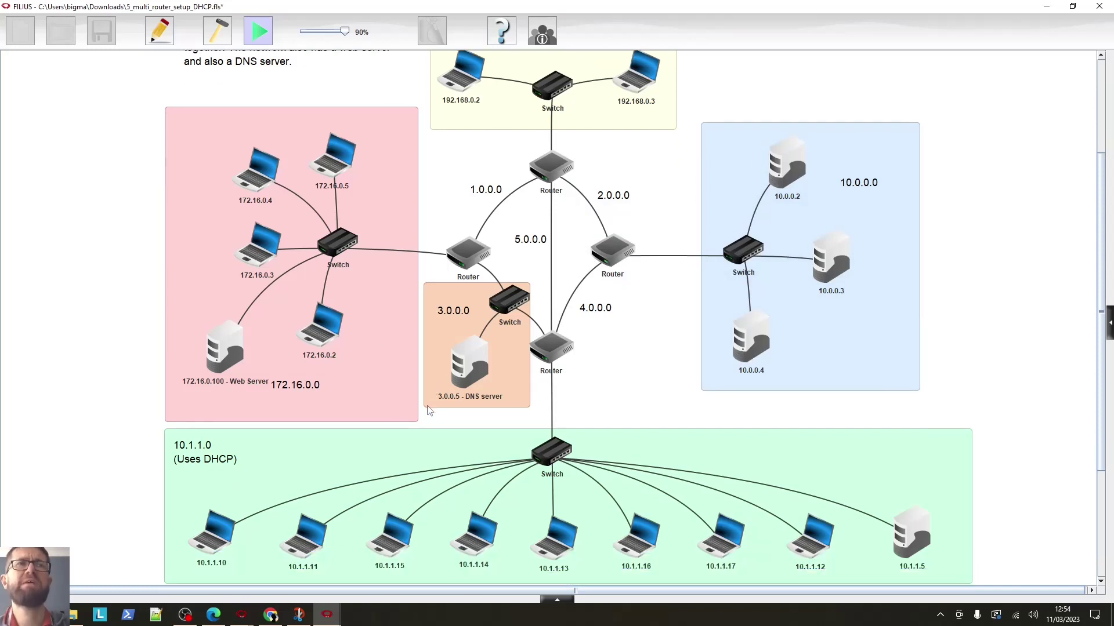
{"action": "left_click", "coordinate": [214, 545]}
{"action": "left_click_drag", "start_coordinate": [422, 226], "coordinate": [916, 299]}
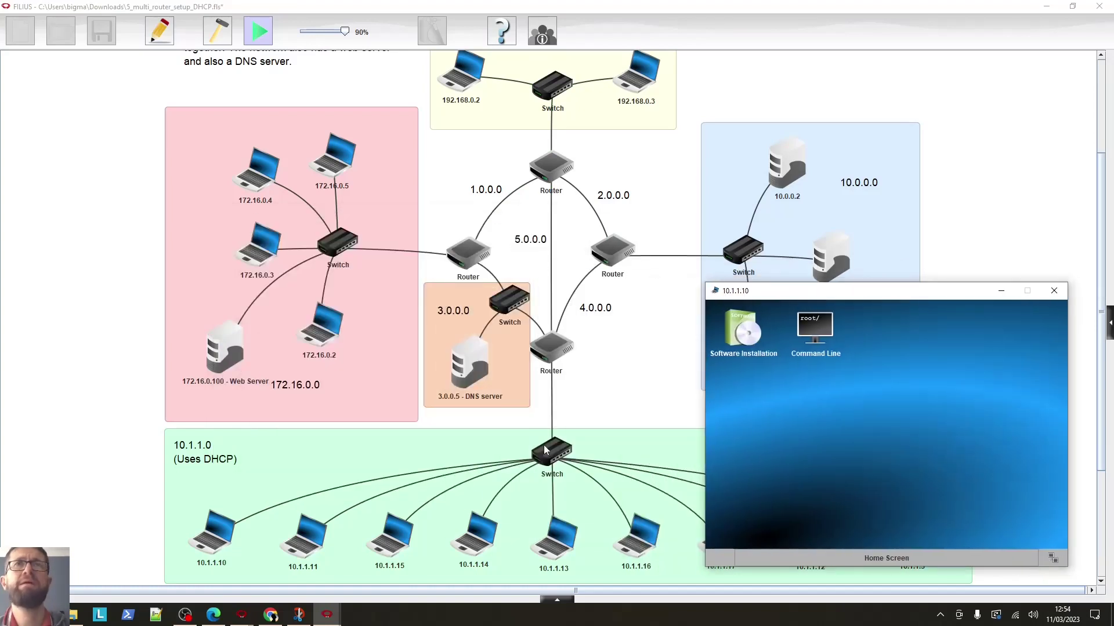
{"action": "left_click", "coordinate": [740, 337]}
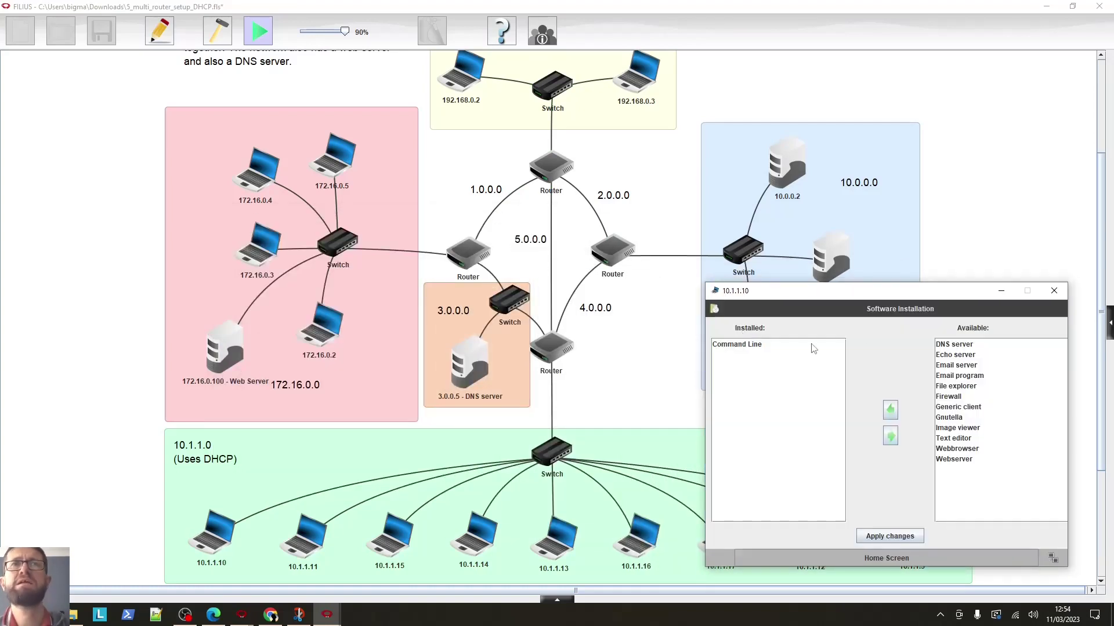
{"action": "left_click", "coordinate": [955, 450]}
{"action": "left_click", "coordinate": [890, 410]}
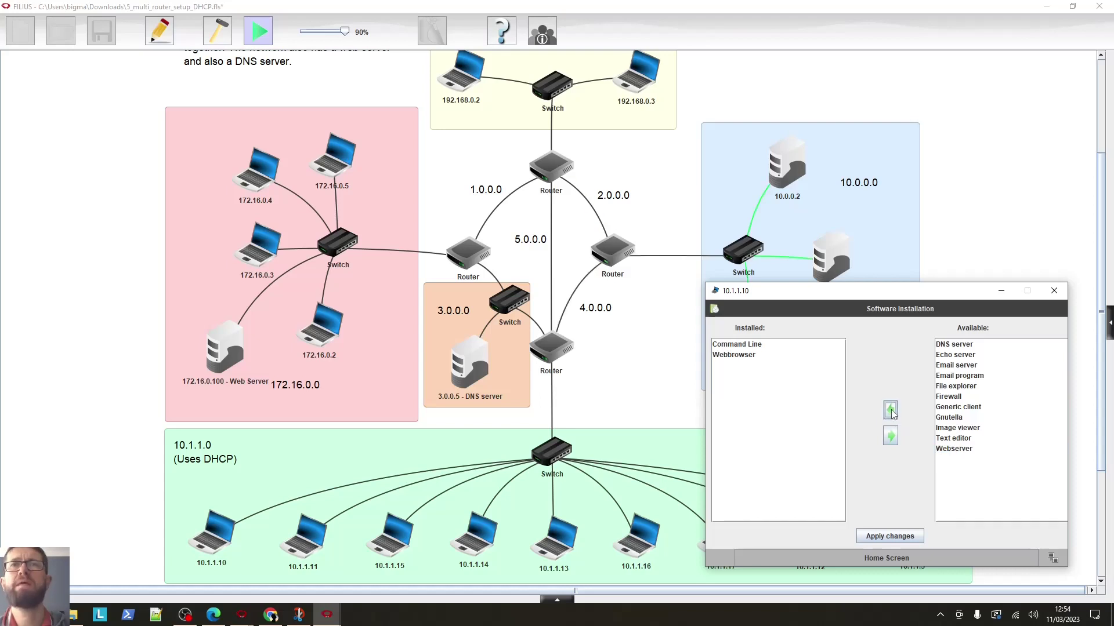
{"action": "left_click", "coordinate": [903, 536]}
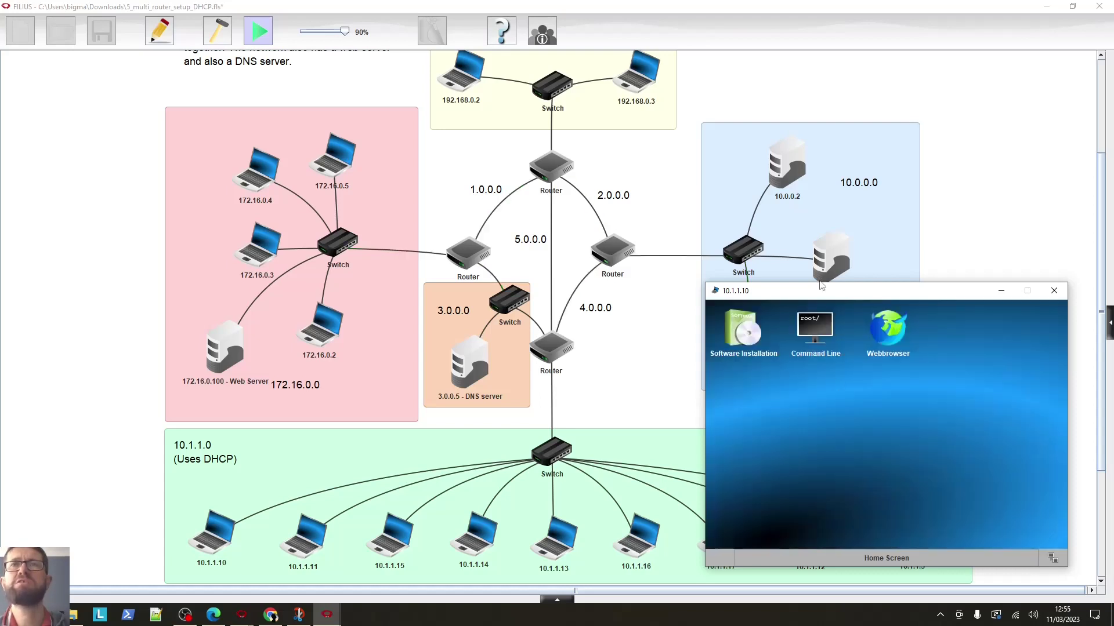
{"action": "left_click", "coordinate": [888, 330]}
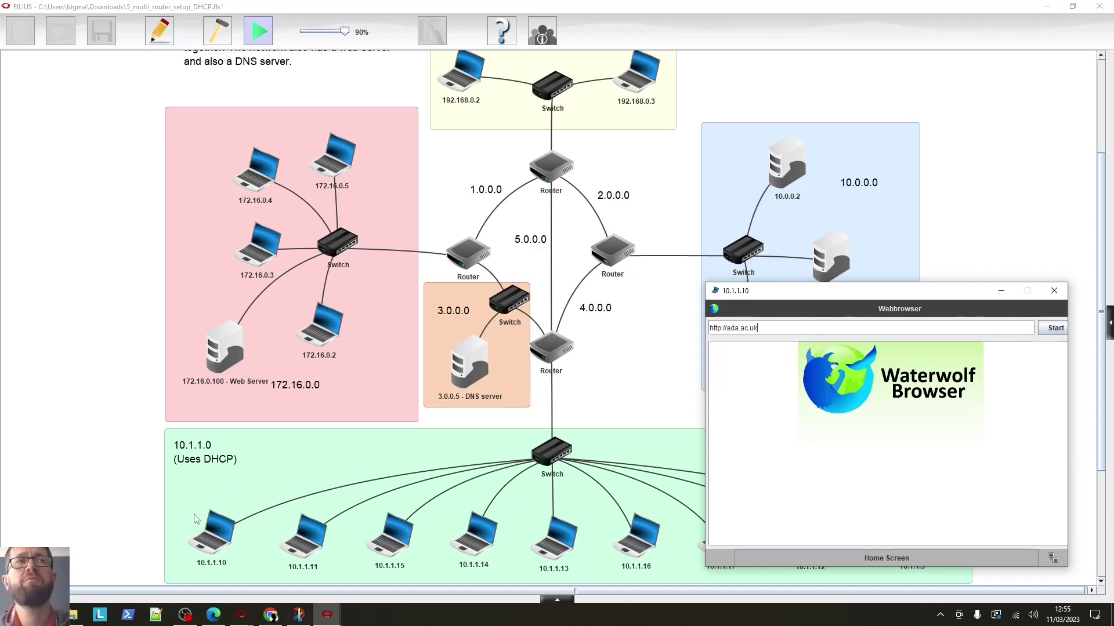
{"action": "mouse_move", "coordinate": [211, 543]}
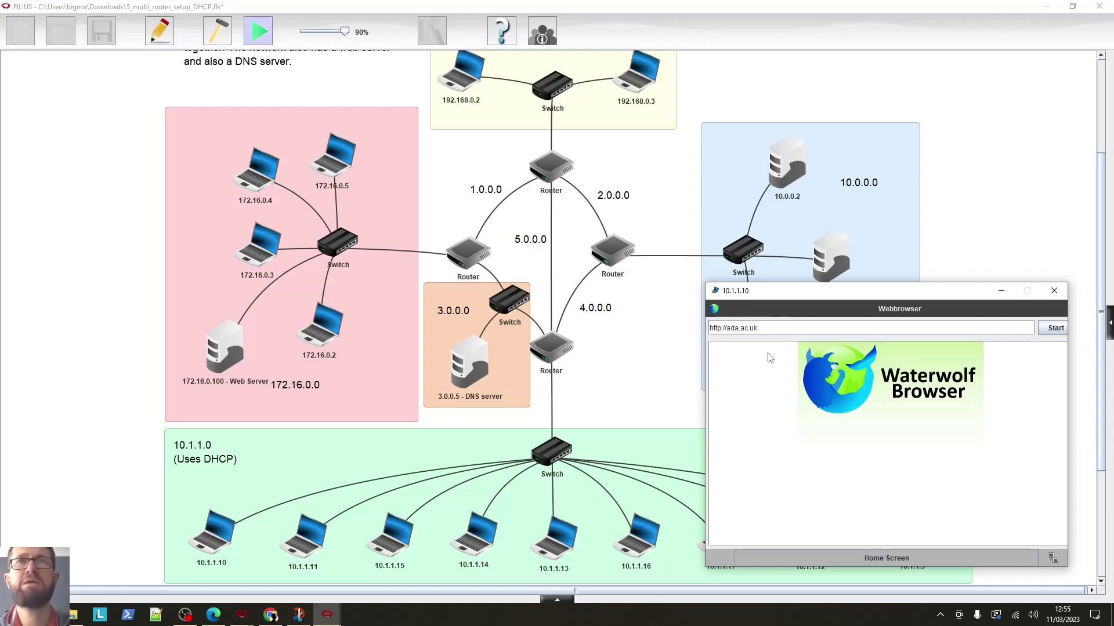
{"action": "key", "text": "Return"}
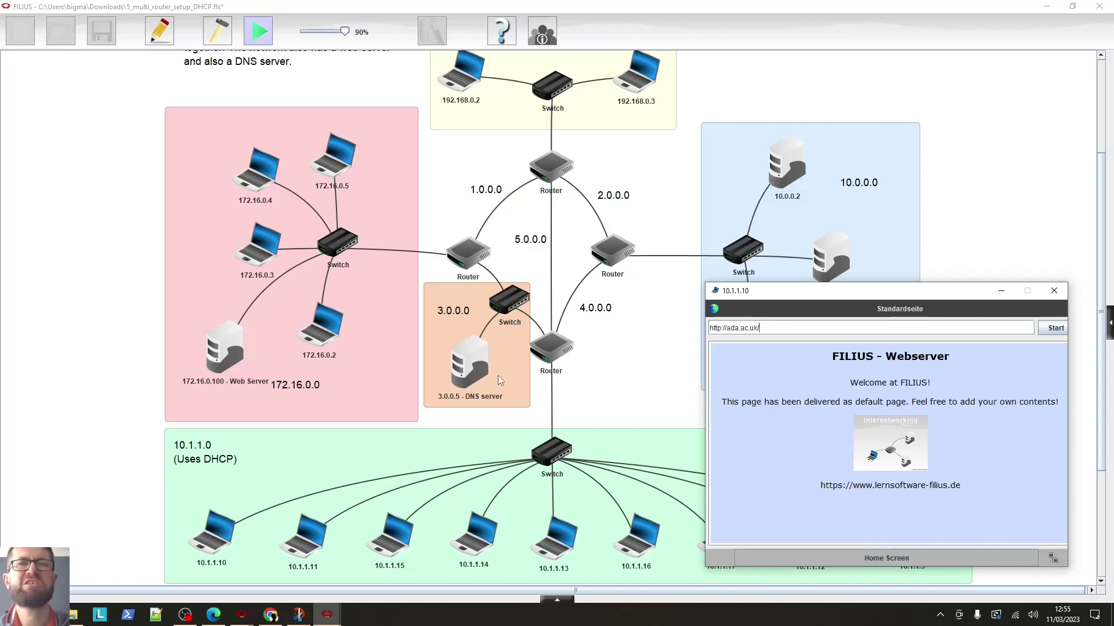
Step: Open the data exchange log of DNS server 3.0.0.5
{"action": "left_click", "coordinate": [469, 352]}
{"action": "right_click", "coordinate": [470, 352]}
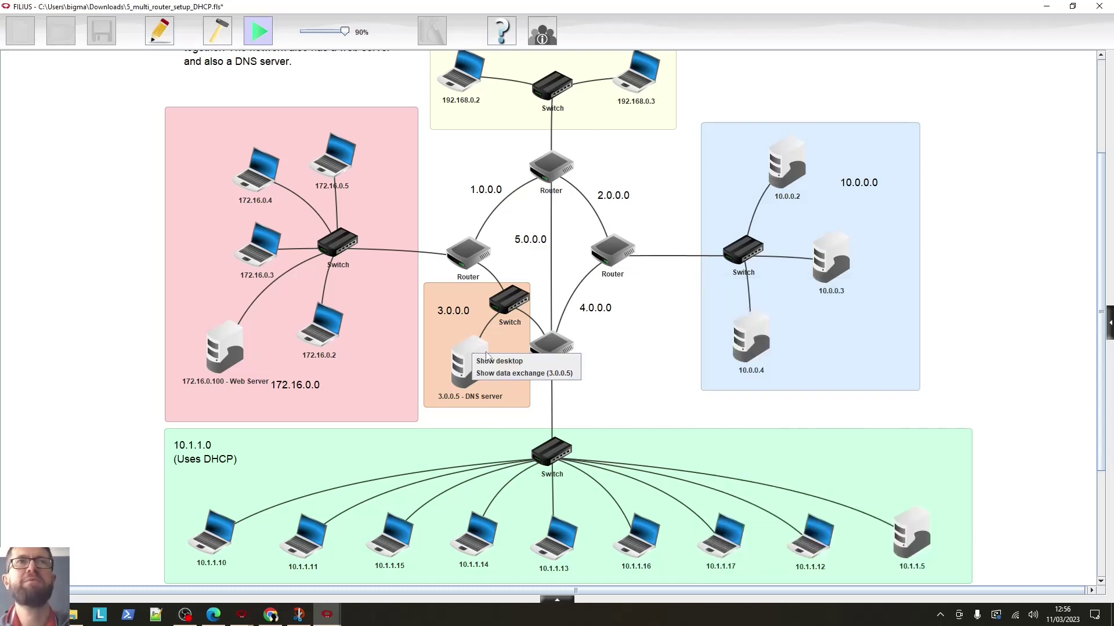
{"action": "left_click", "coordinate": [515, 373]}
Step: Inspect DNS query 85 and reply 86 resolving ada.ac.uk to 172.16.0.100
{"action": "scroll", "coordinate": [670, 314], "scroll_direction": "down", "scroll_amount": 10}
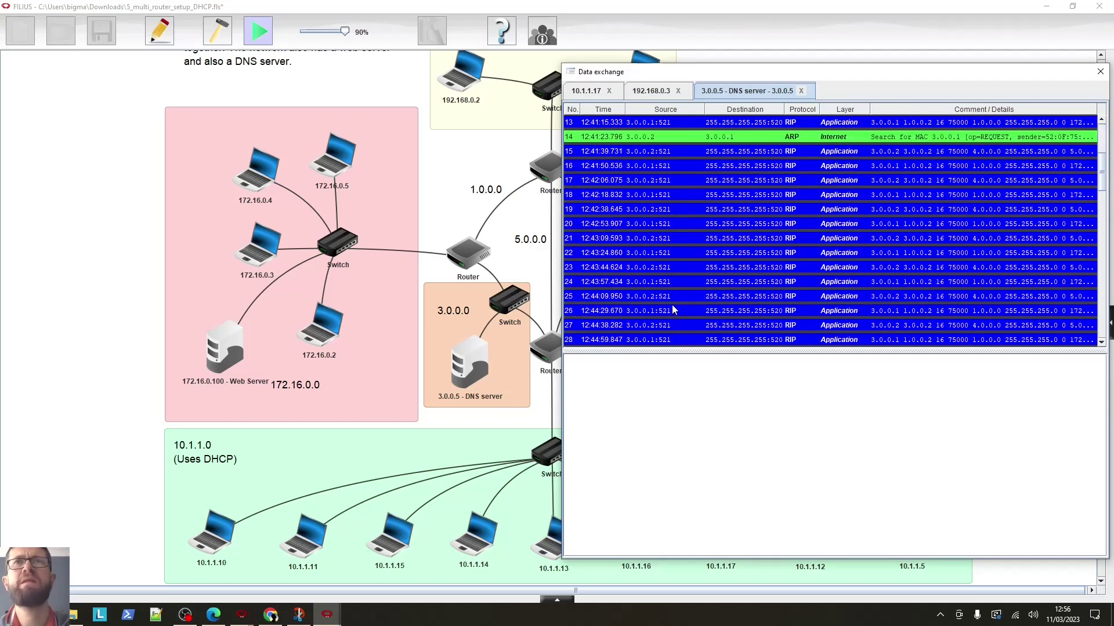
{"action": "scroll", "coordinate": [701, 269], "scroll_direction": "down", "scroll_amount": 2}
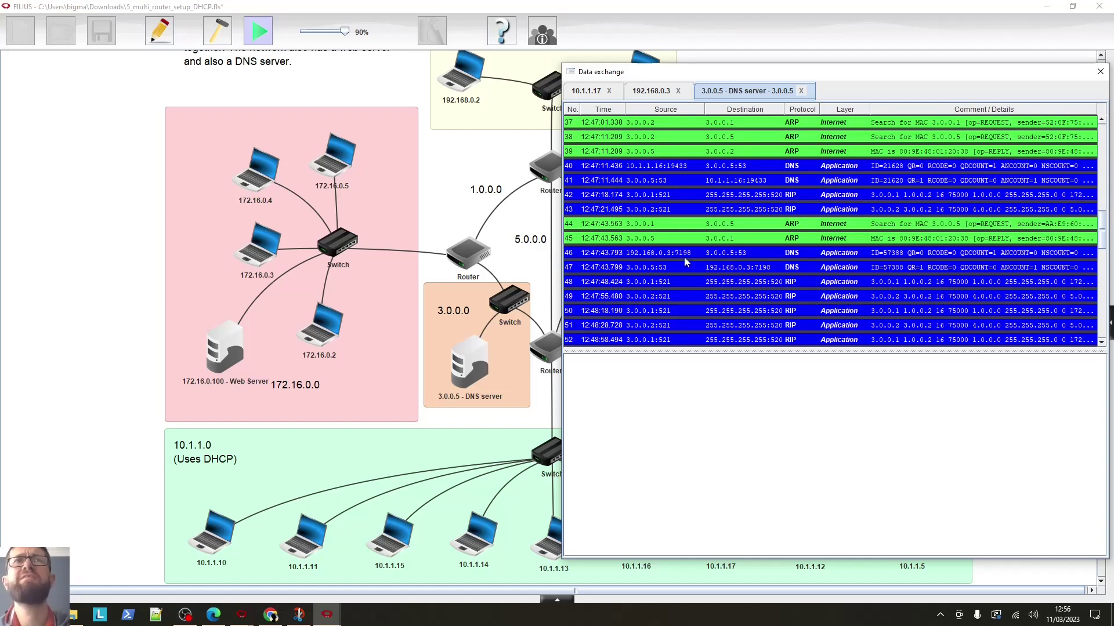
{"action": "scroll", "coordinate": [684, 261], "scroll_direction": "up", "scroll_amount": 1}
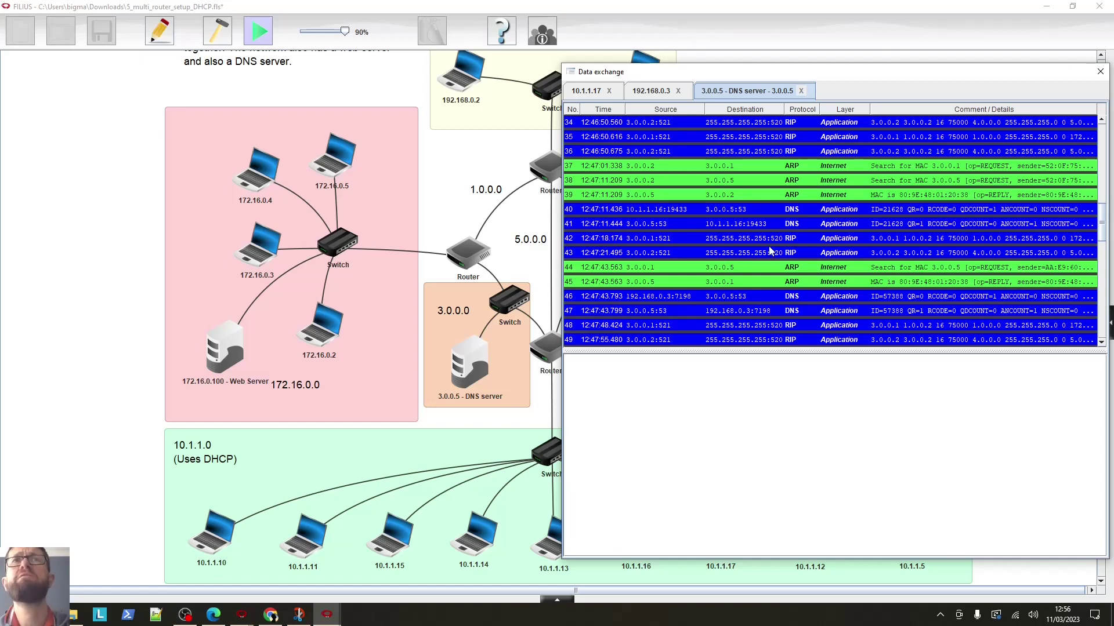
{"action": "scroll", "coordinate": [768, 249], "scroll_direction": "down", "scroll_amount": 4}
{"action": "scroll", "coordinate": [767, 253], "scroll_direction": "down", "scroll_amount": 9}
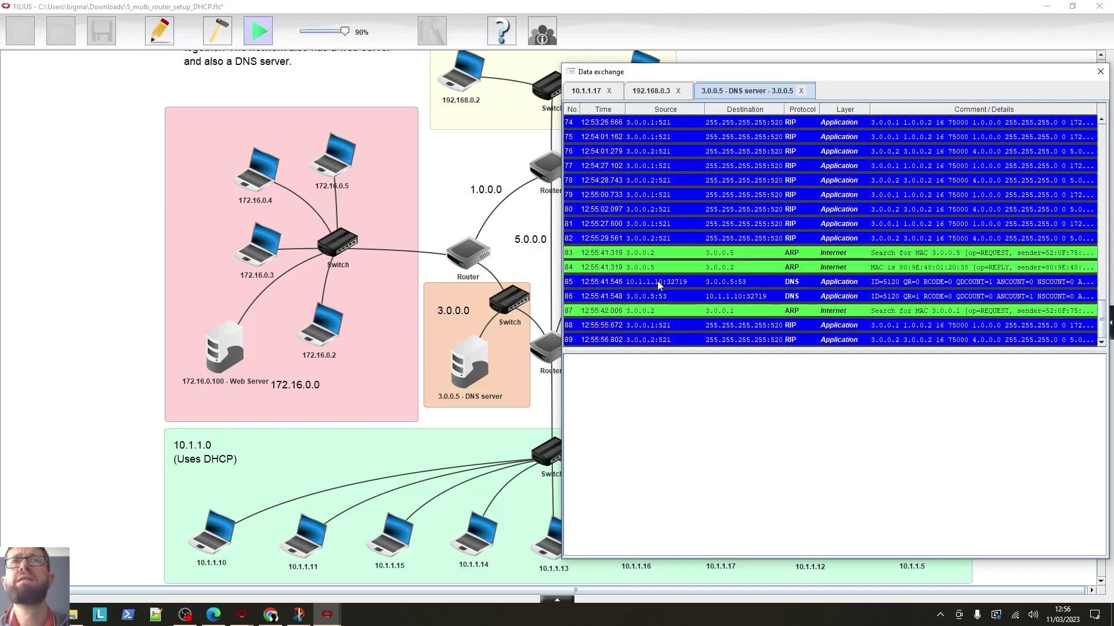
{"action": "left_click", "coordinate": [904, 288]}
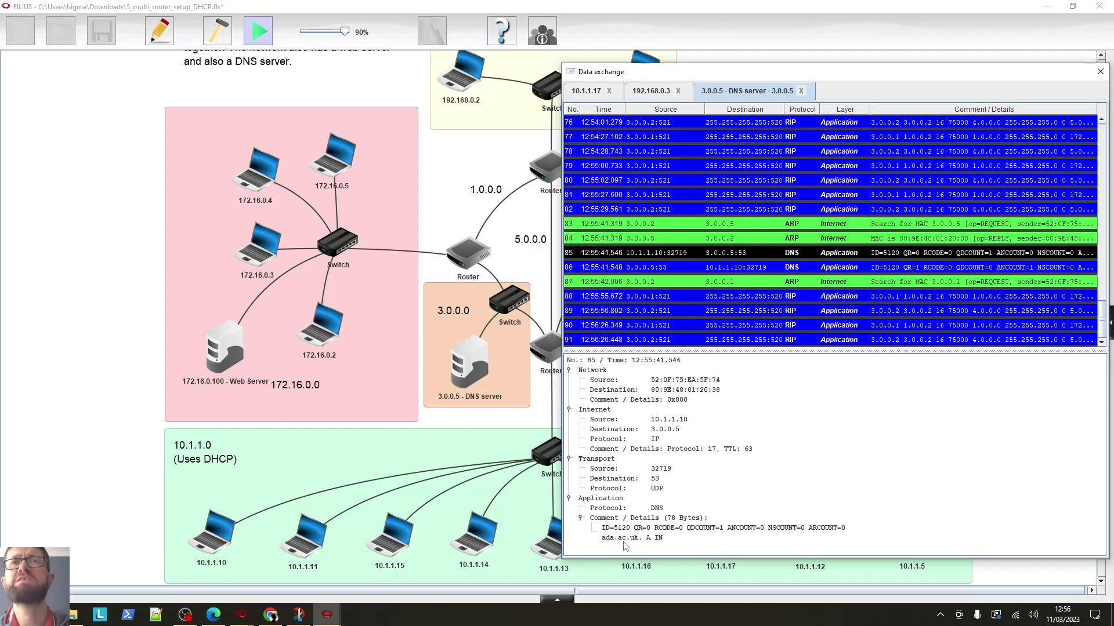
{"action": "left_click", "coordinate": [699, 270]}
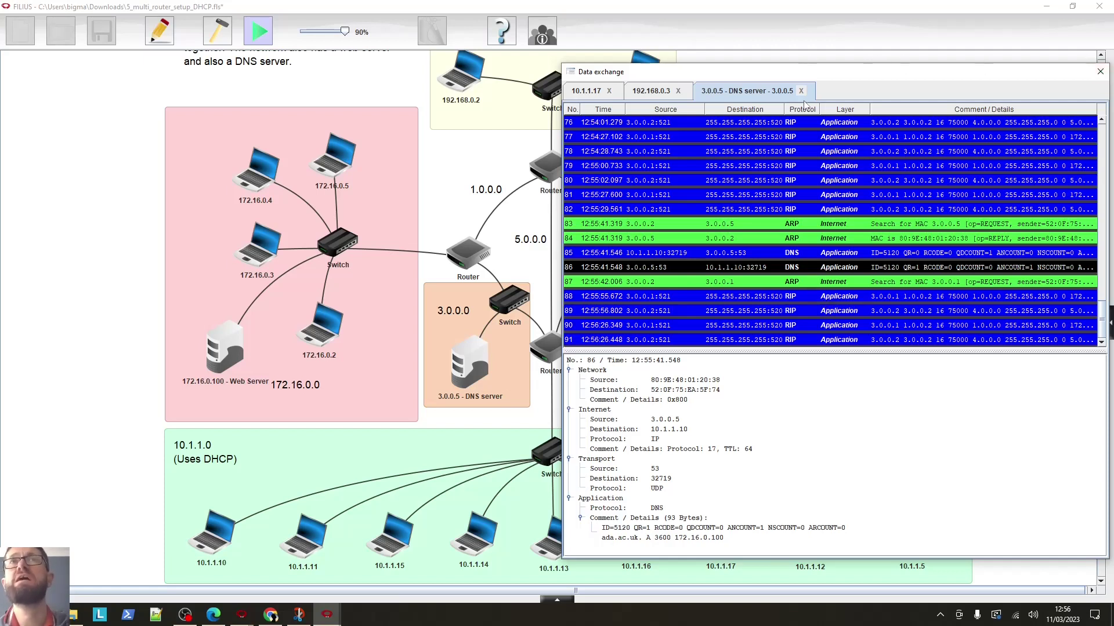
Step: Close the 192.168.0.3, DNS server and 10.1.1.17 log tabs
{"action": "left_click", "coordinate": [678, 91]}
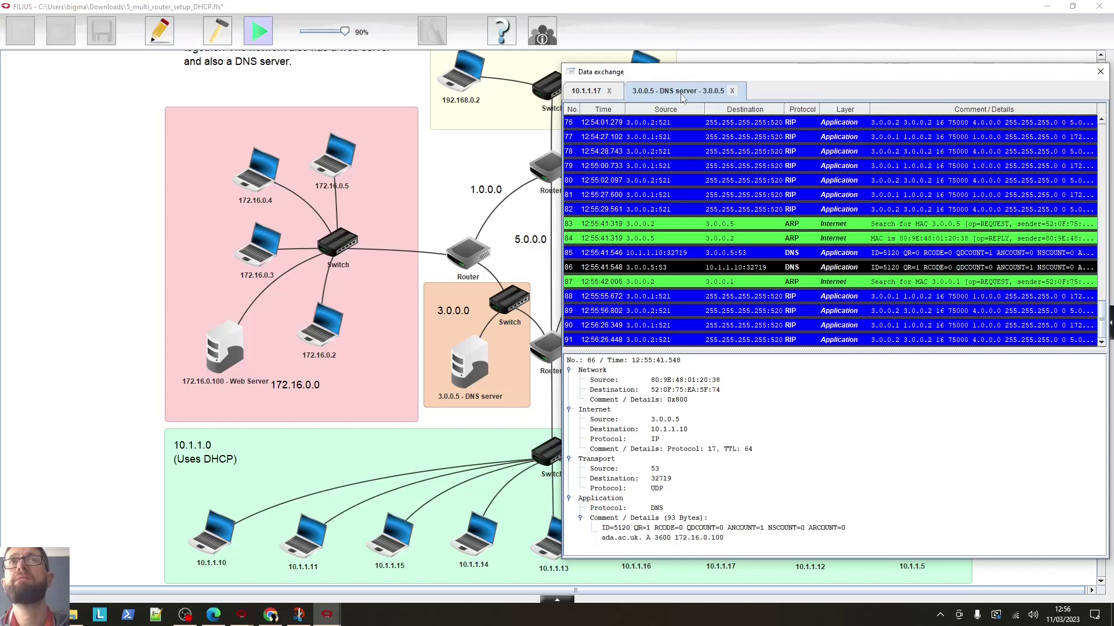
{"action": "left_click", "coordinate": [730, 91]}
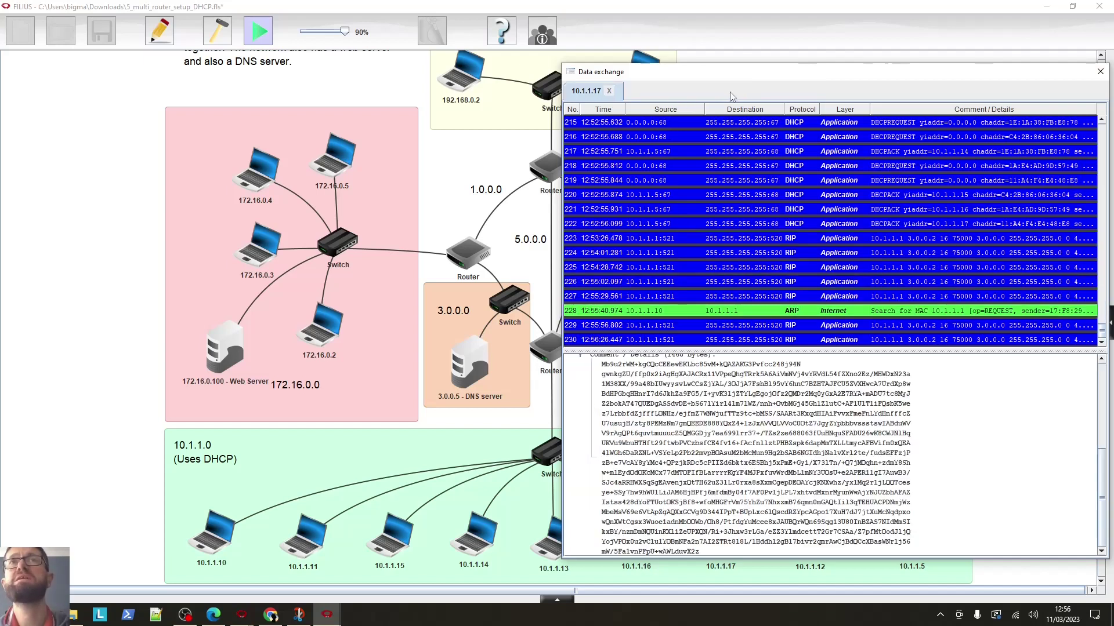
{"action": "left_click", "coordinate": [608, 91]}
Step: Open laptop 10.1.1.10's log and inspect DNS packets 204 and 205 and the HTTP traffic
{"action": "right_click", "coordinate": [219, 538]}
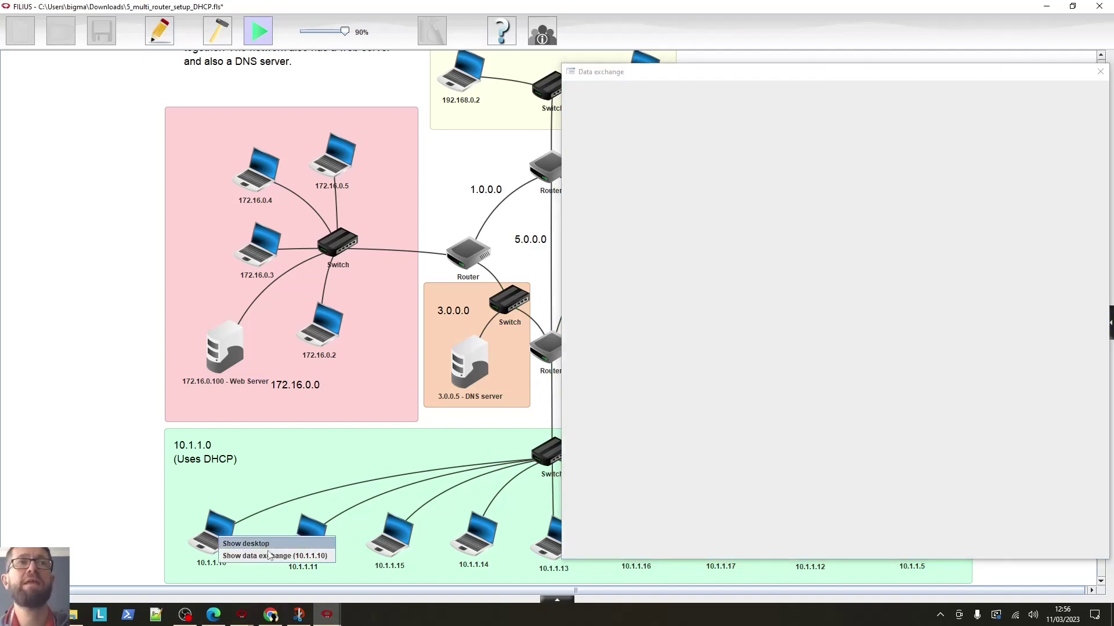
{"action": "left_click", "coordinate": [269, 556]}
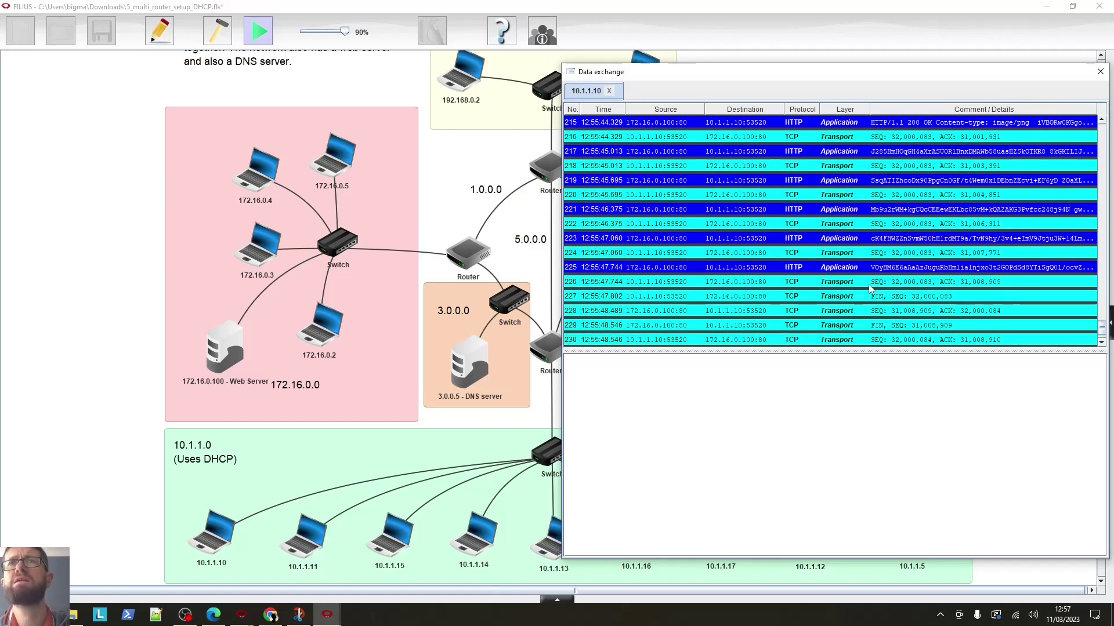
{"action": "scroll", "coordinate": [862, 289], "scroll_direction": "up", "scroll_amount": 3}
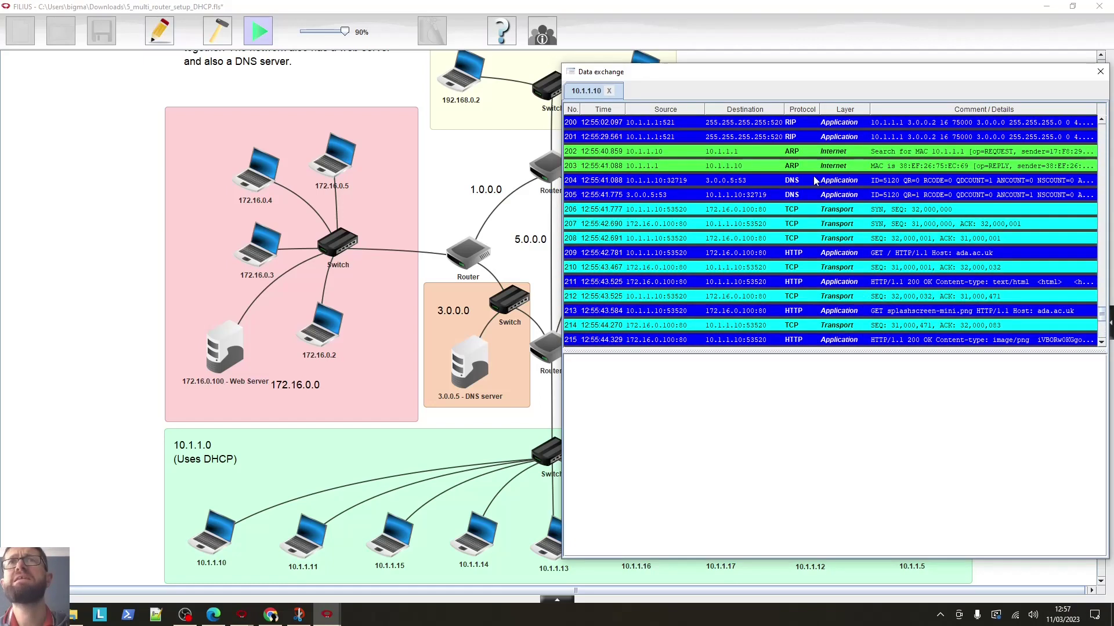
{"action": "left_click", "coordinate": [812, 179]}
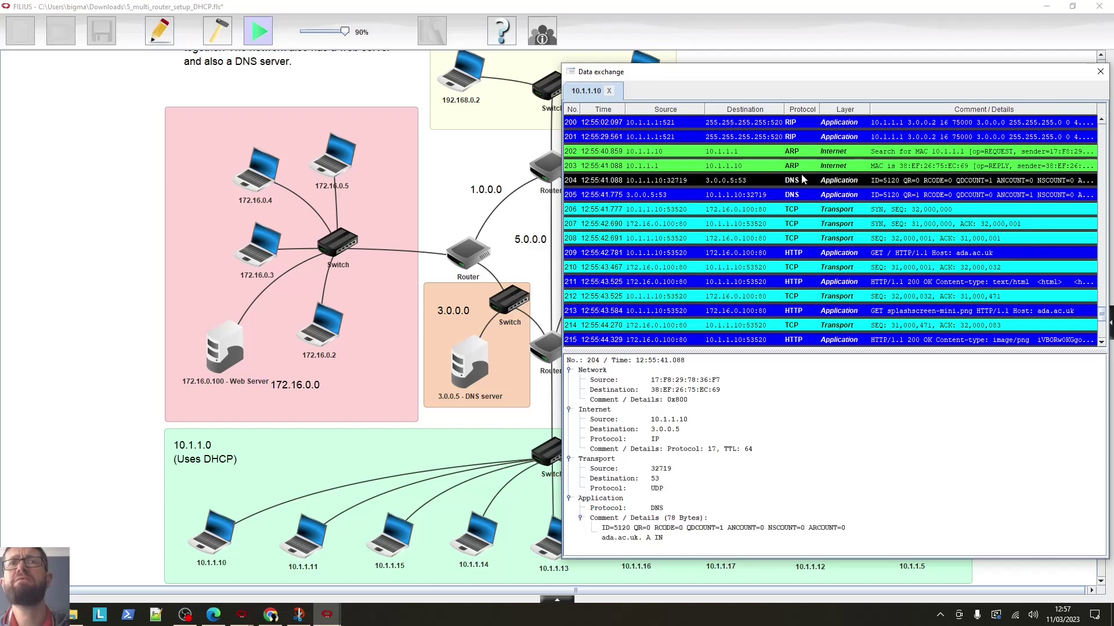
{"action": "left_click", "coordinate": [805, 196]}
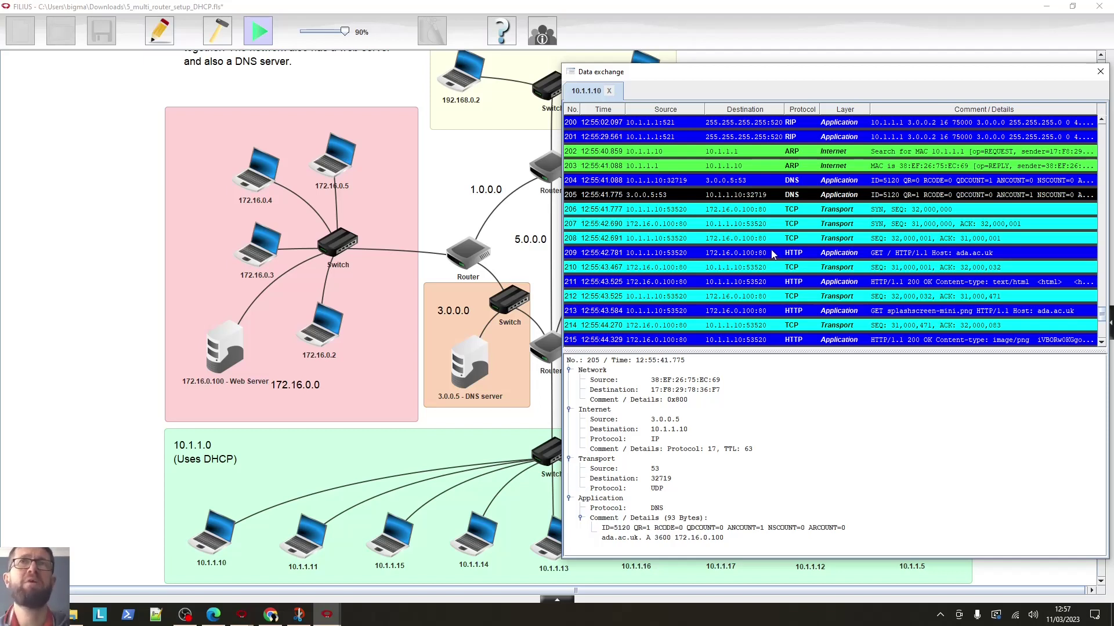
{"action": "scroll", "coordinate": [815, 272], "scroll_direction": "down", "scroll_amount": 2}
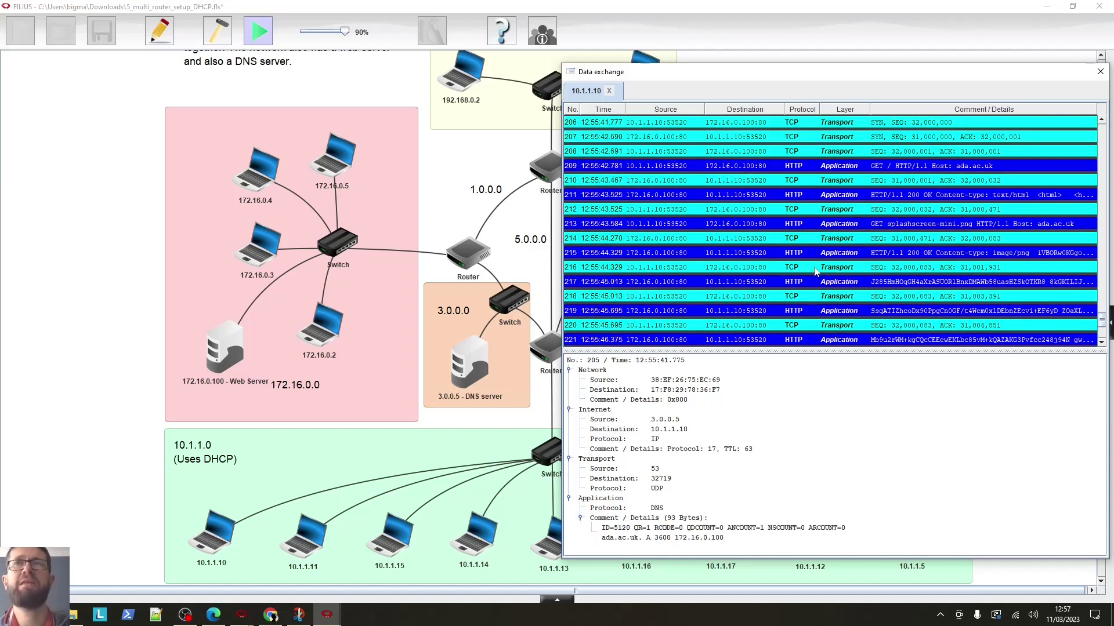
{"action": "scroll", "coordinate": [815, 271], "scroll_direction": "down", "scroll_amount": 4}
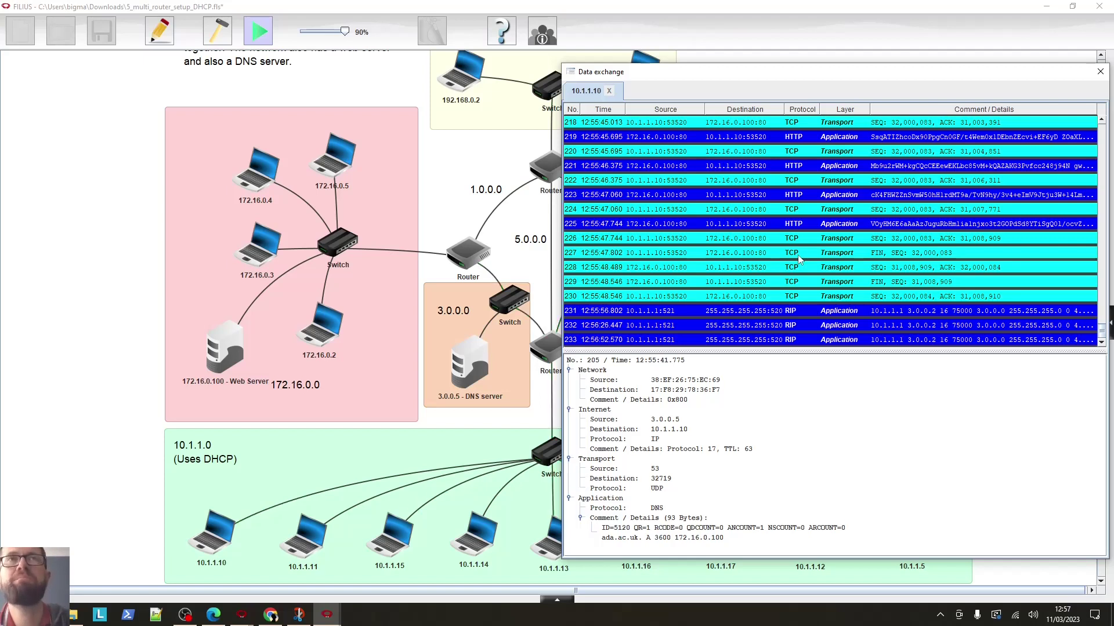
Step: Close laptop 10.1.1.10's data exchange window and scroll over the multi-router network diagram
{"action": "left_click", "coordinate": [1100, 72]}
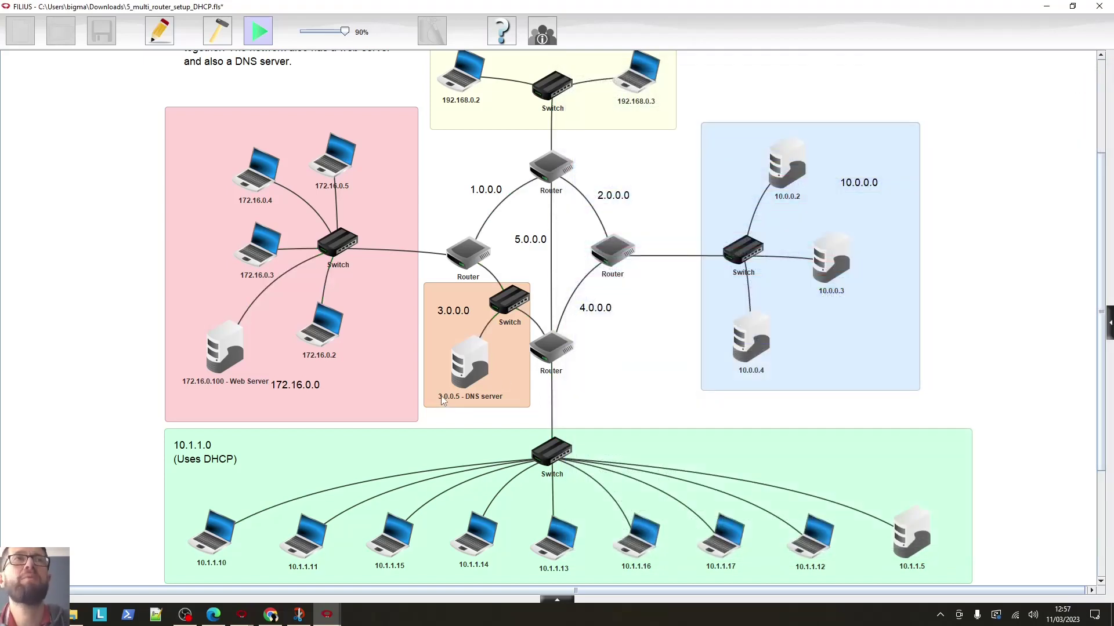
{"action": "scroll", "coordinate": [439, 406], "scroll_direction": "up", "scroll_amount": 5}
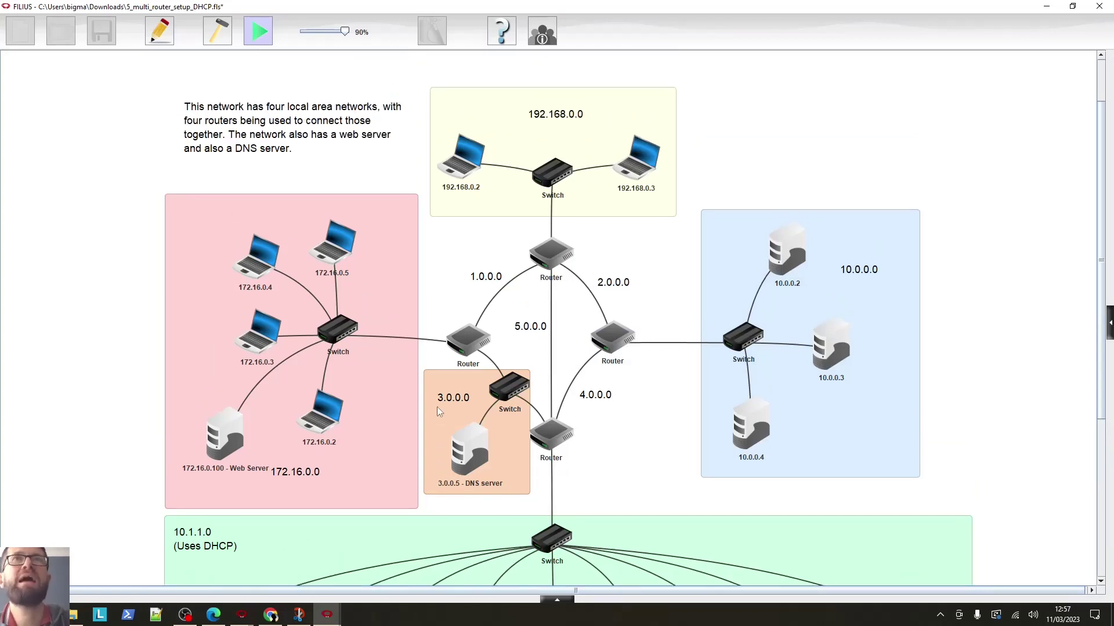
{"action": "scroll", "coordinate": [437, 406], "scroll_direction": "down", "scroll_amount": 3}
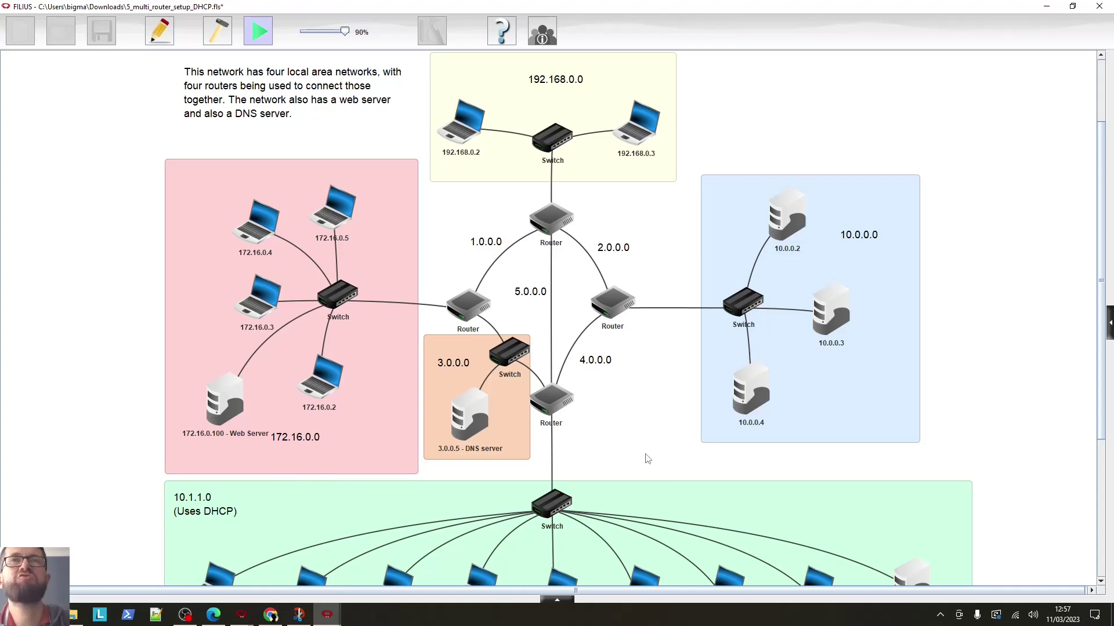
{"action": "scroll", "coordinate": [644, 458], "scroll_direction": "down", "scroll_amount": 3}
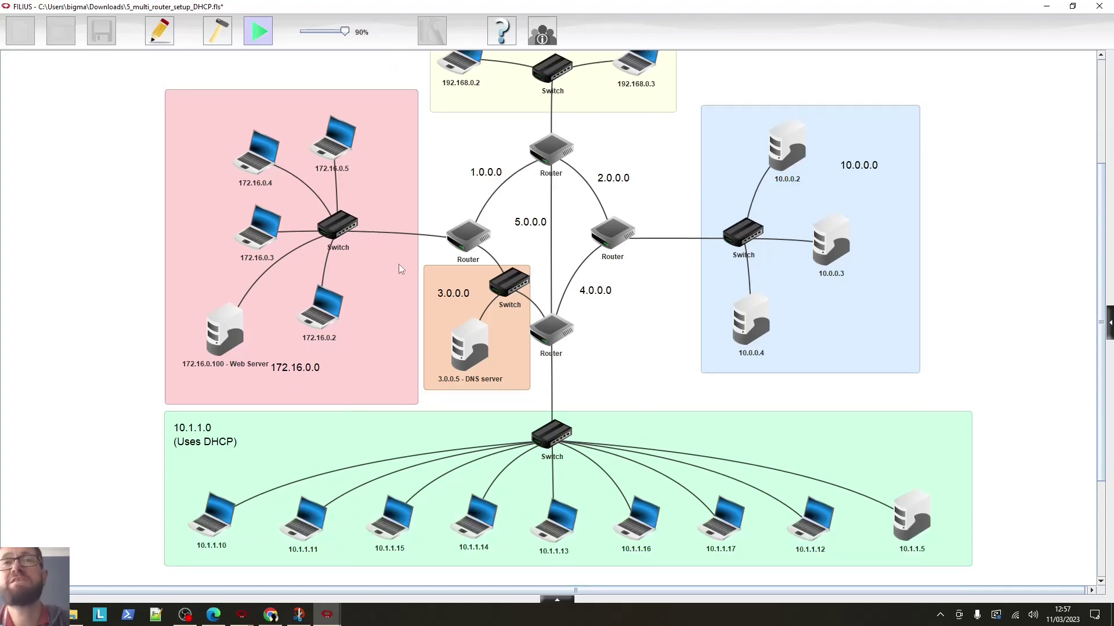